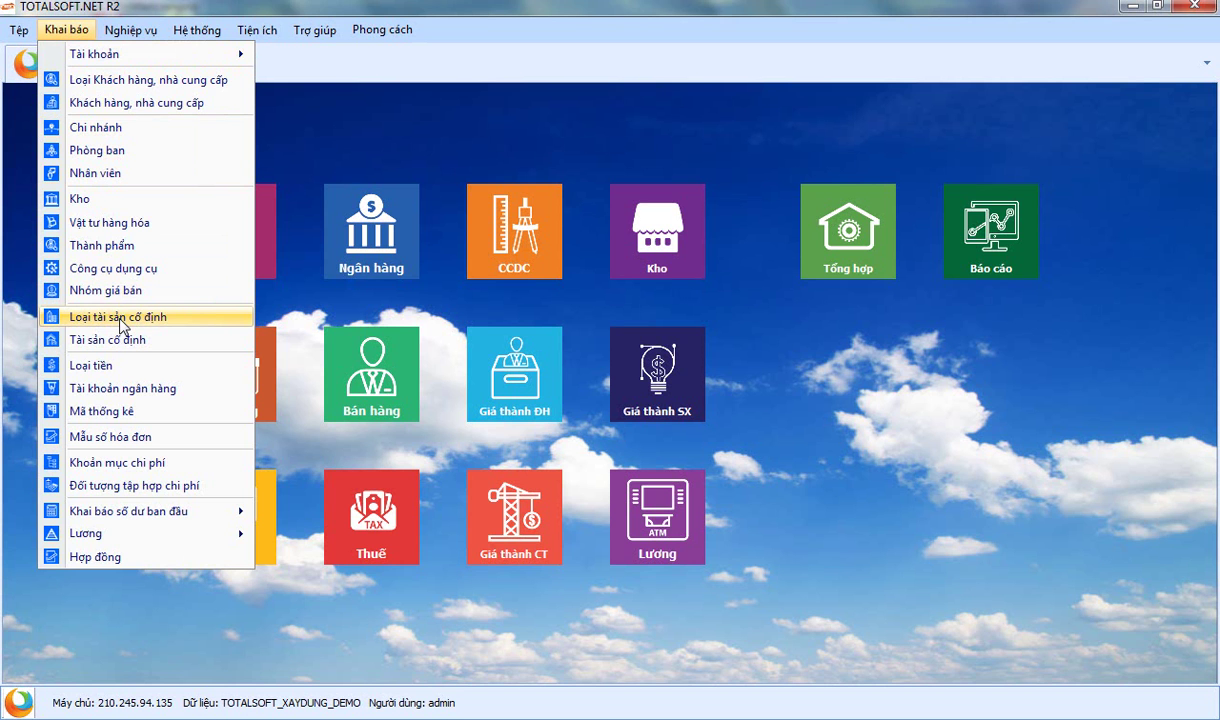
- Review the fixed asset types (Loại tài sản cố định), including the intangible asset group 20, and close the list
click(119, 318)
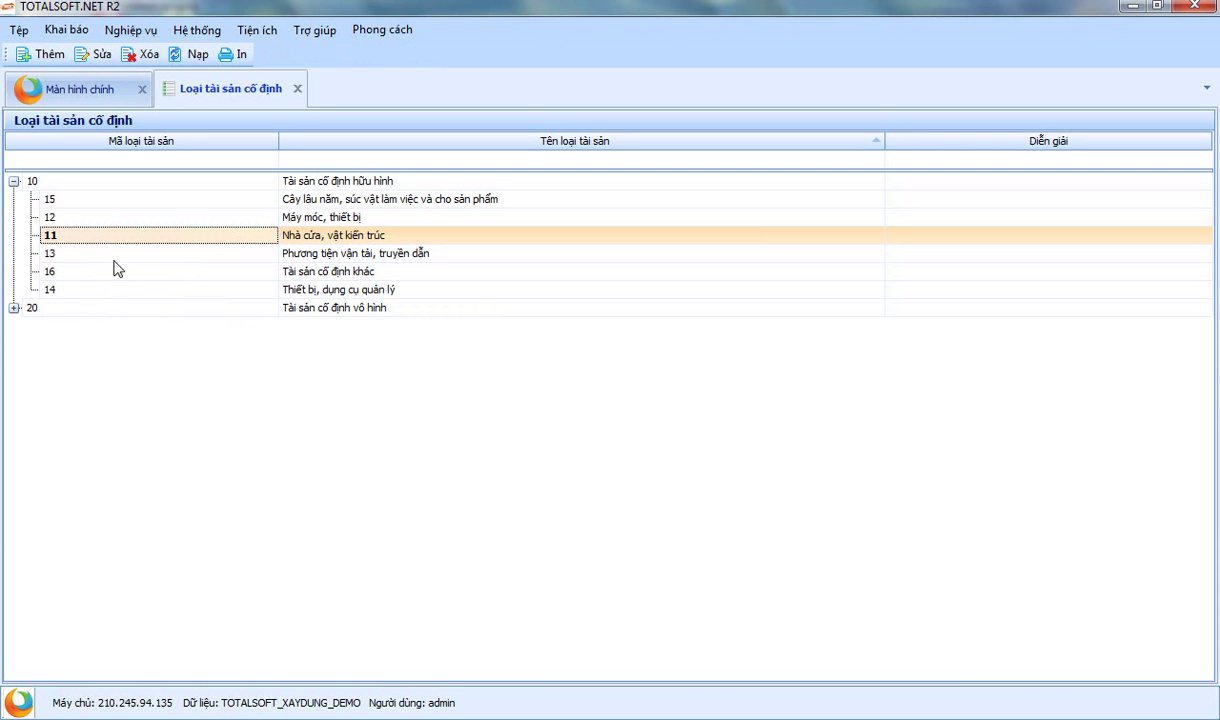
click(14, 308)
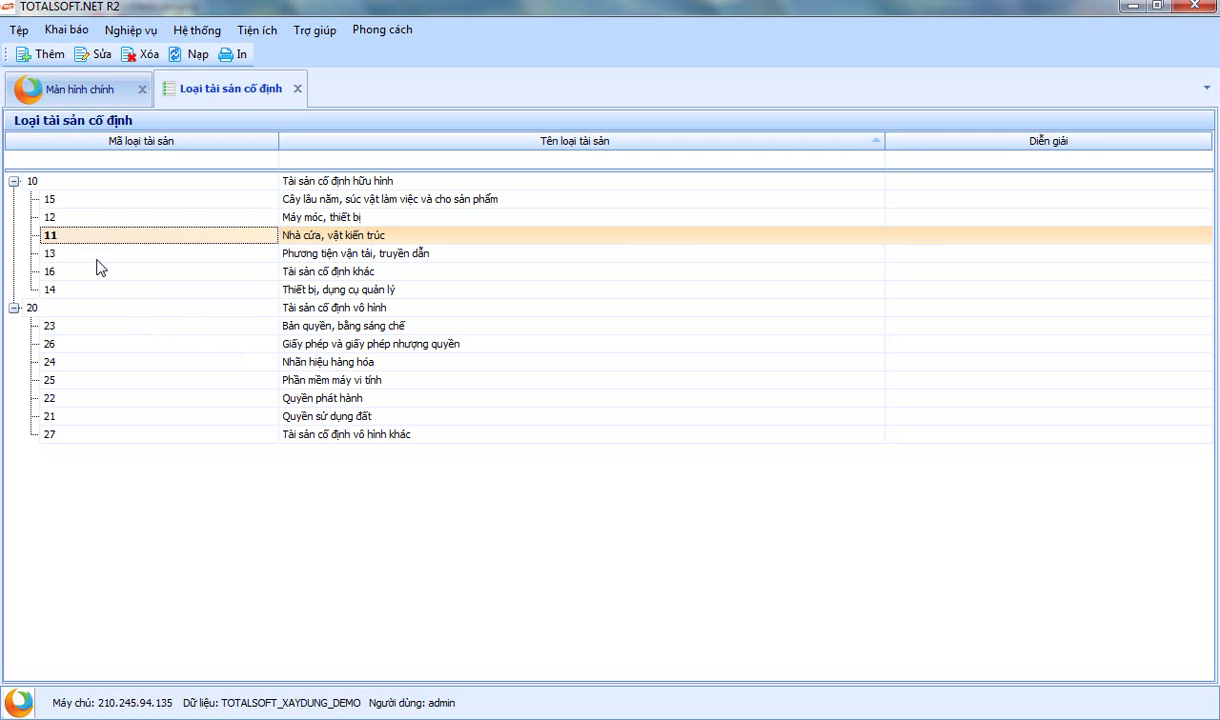
click(297, 88)
- Open the fixed asset list (Tài sản cố định) and look over the existing asset records
click(72, 33)
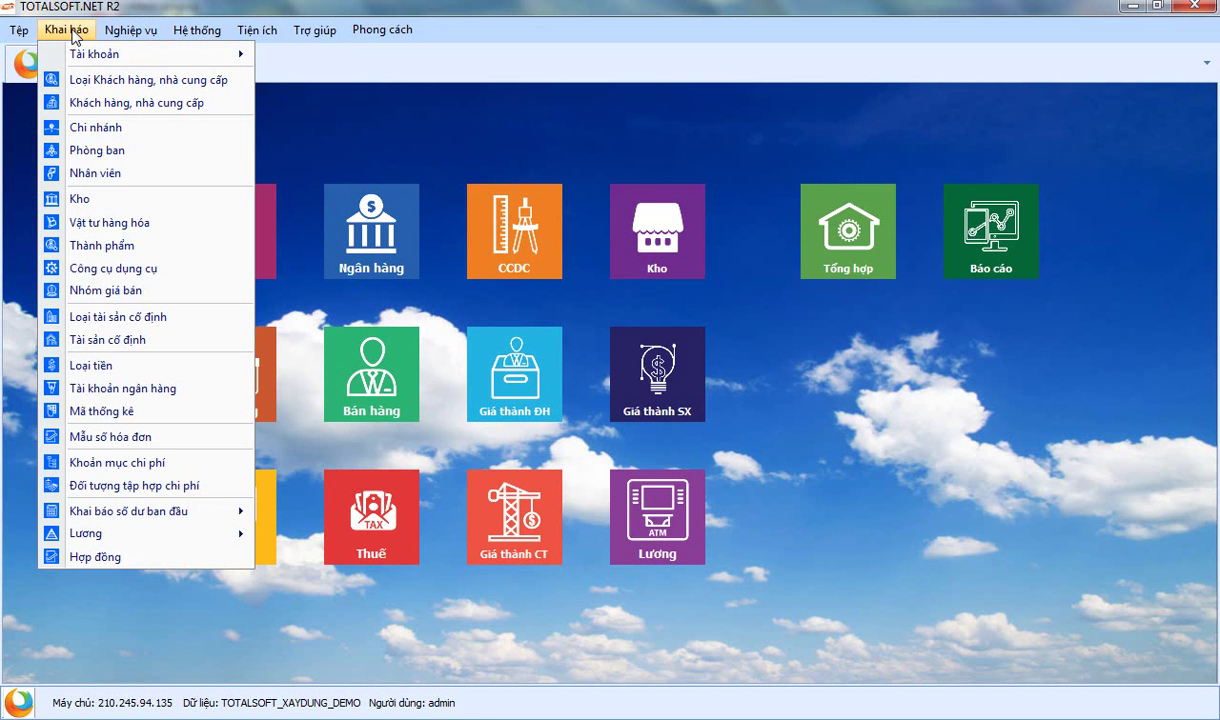
click(111, 342)
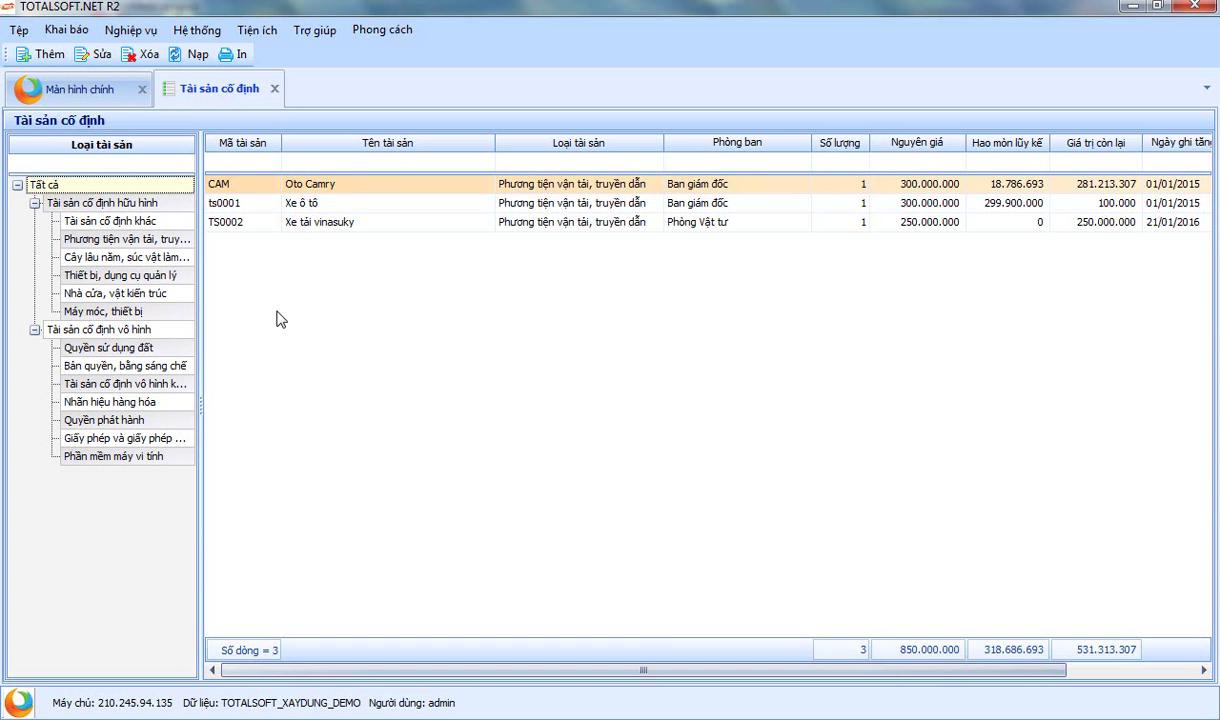
click(553, 219)
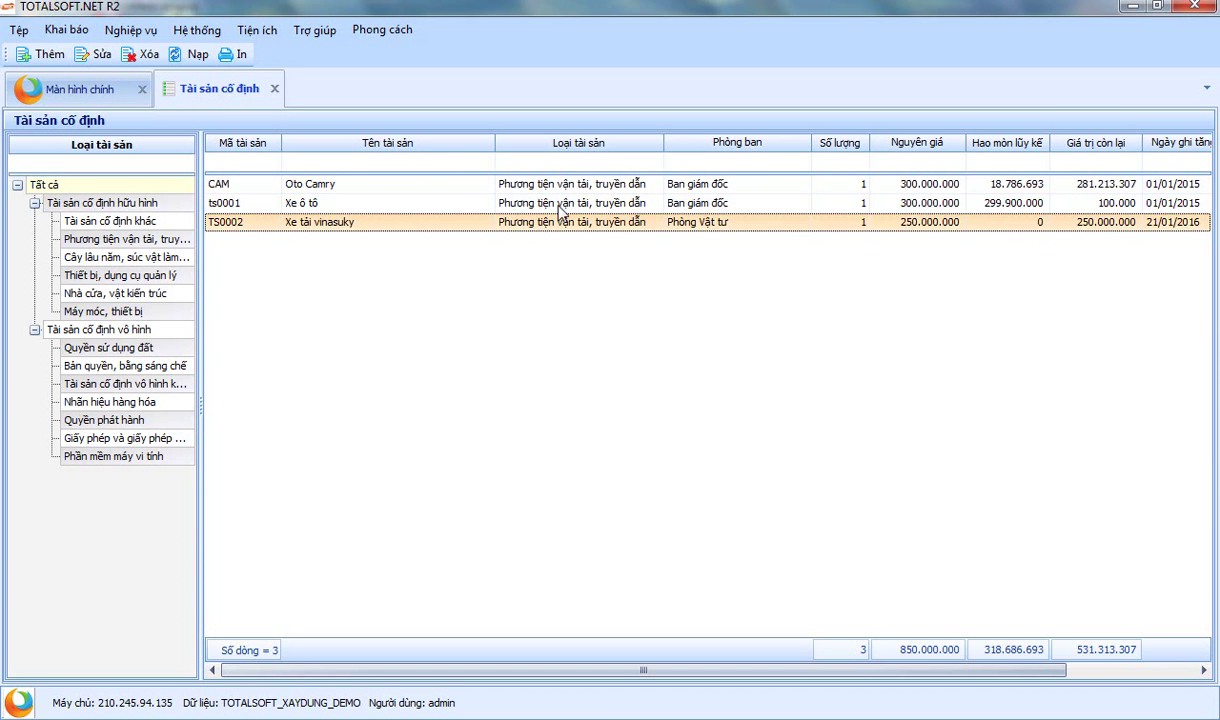
click(537, 202)
click(536, 185)
click(538, 203)
click(540, 222)
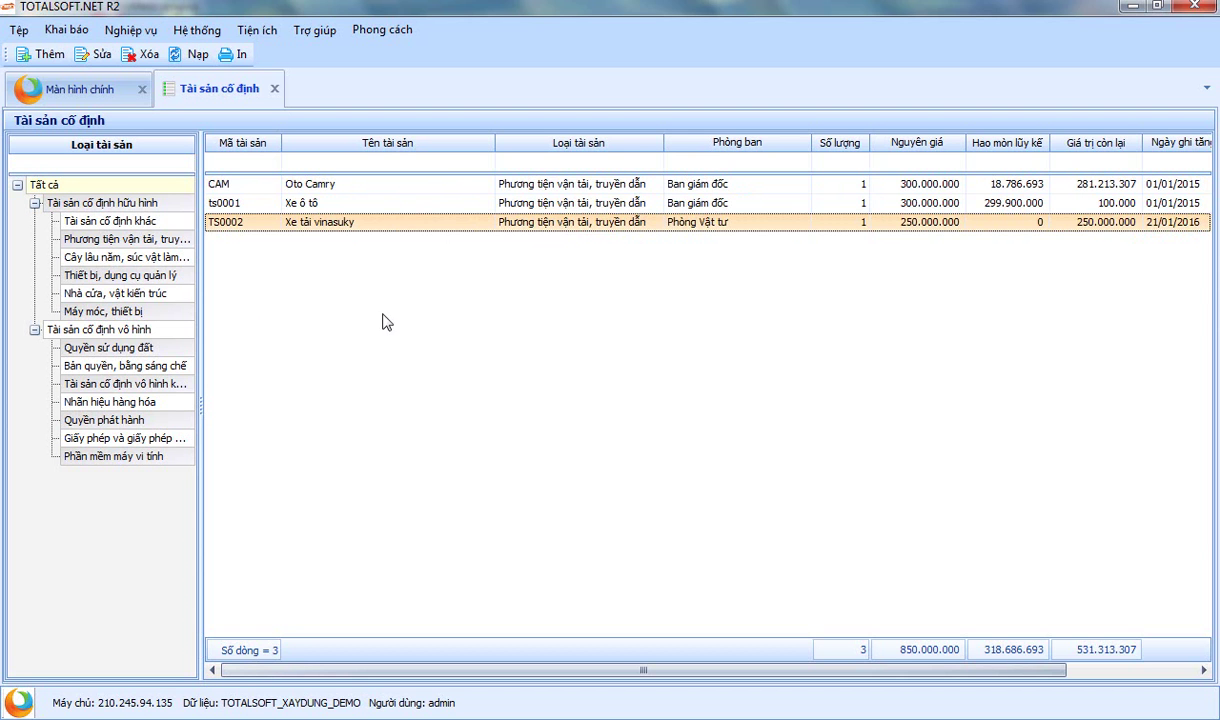
- Start a new fixed asset with code TS0003, name "Máy xúc" and unit "cái"
click(47, 57)
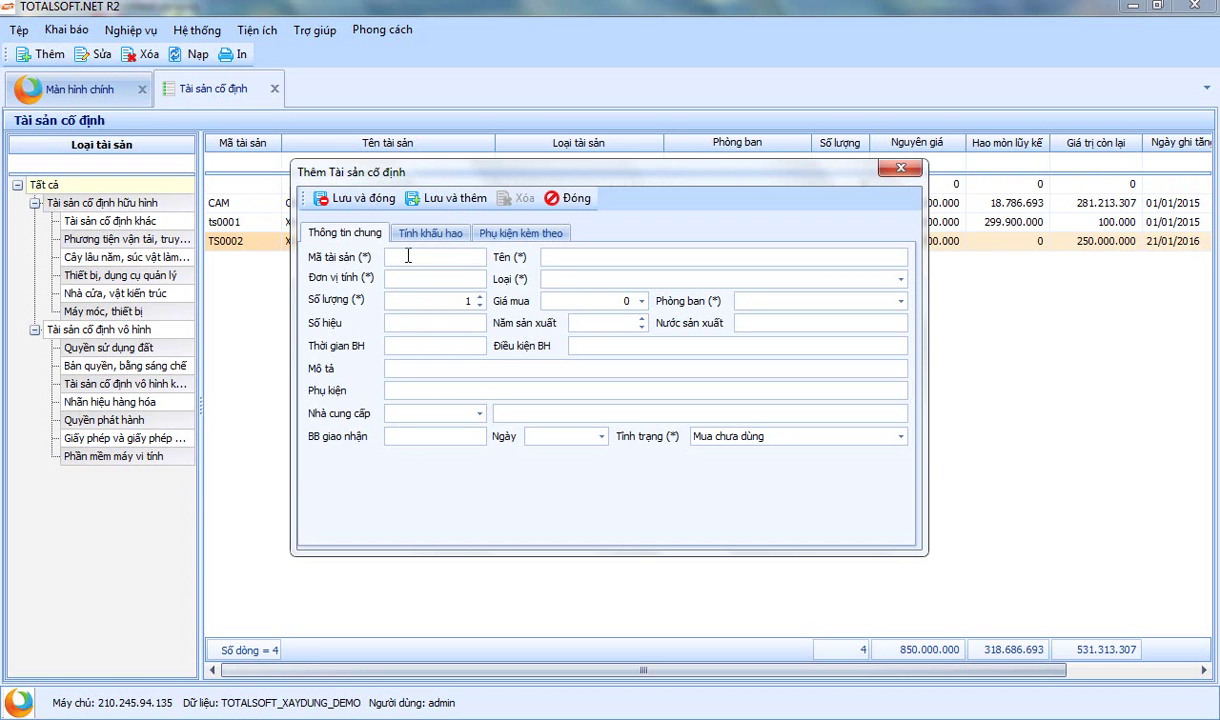
drag(494, 177, 514, 258)
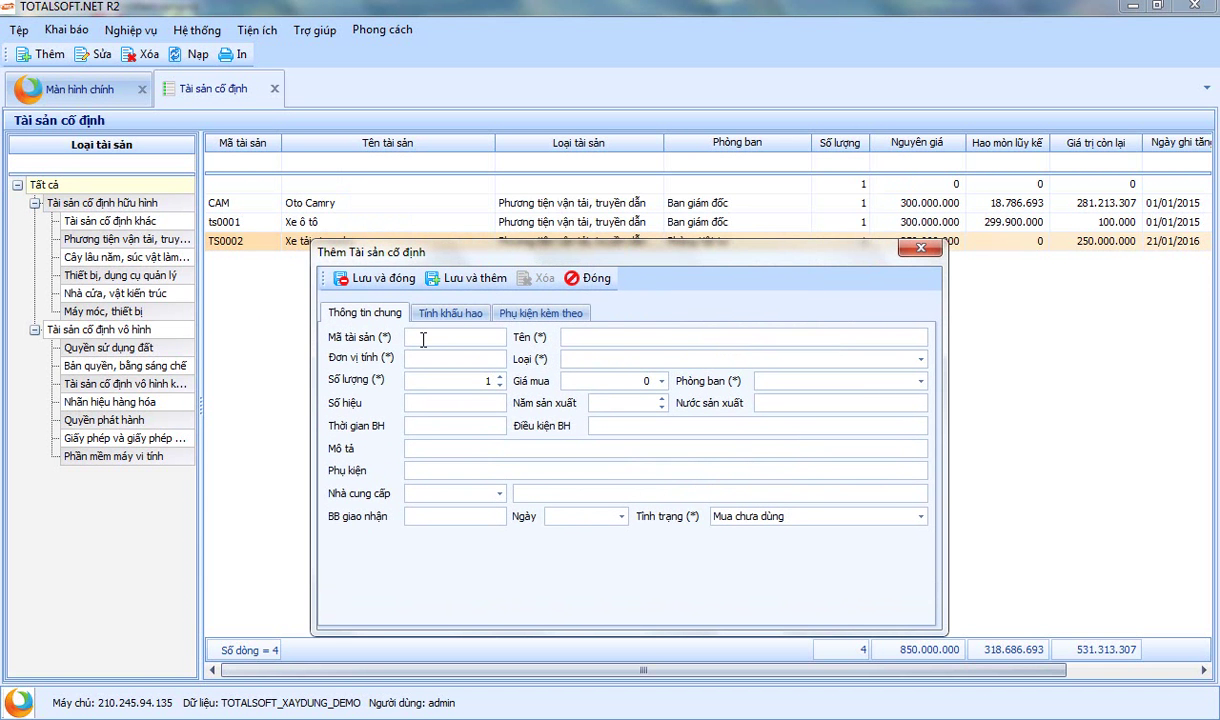
text(TS0003)
key(Tab)
text(Mu)
text(áy )
text(xúc)
key(Tab)
text(cái)
key(Tab)
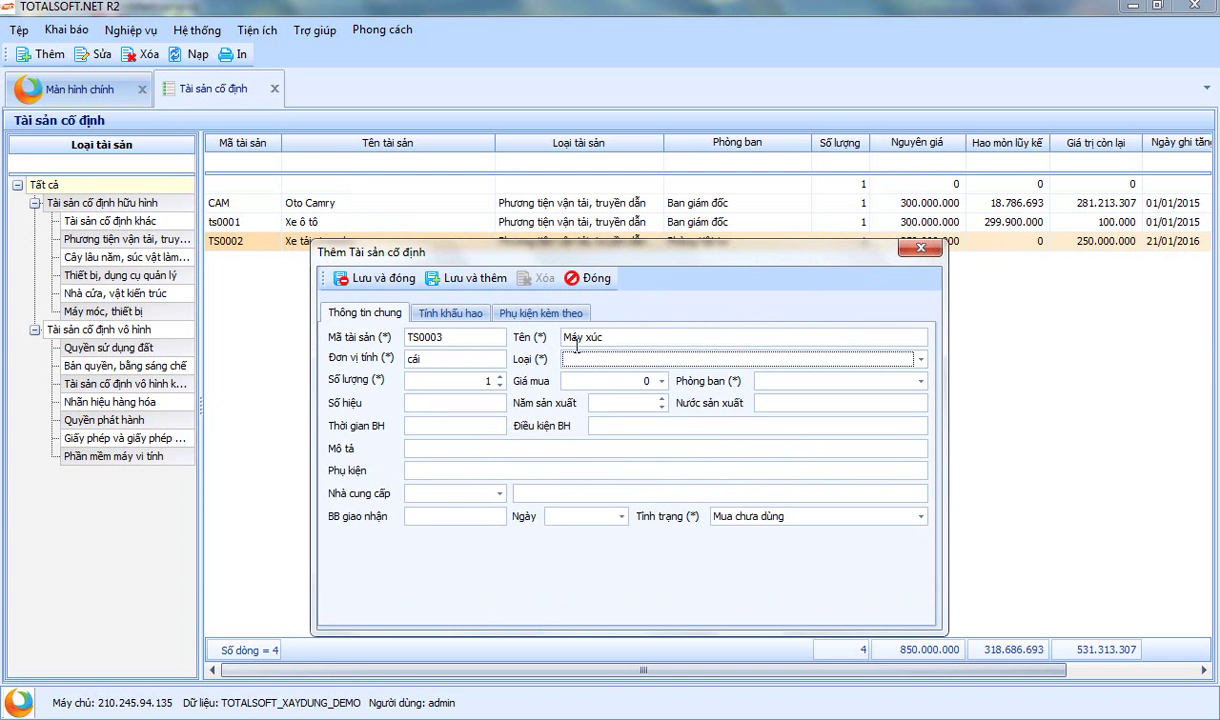
- Set the new asset's type (Loại) to "Máy móc, thiết bị"
key(alt+Down)
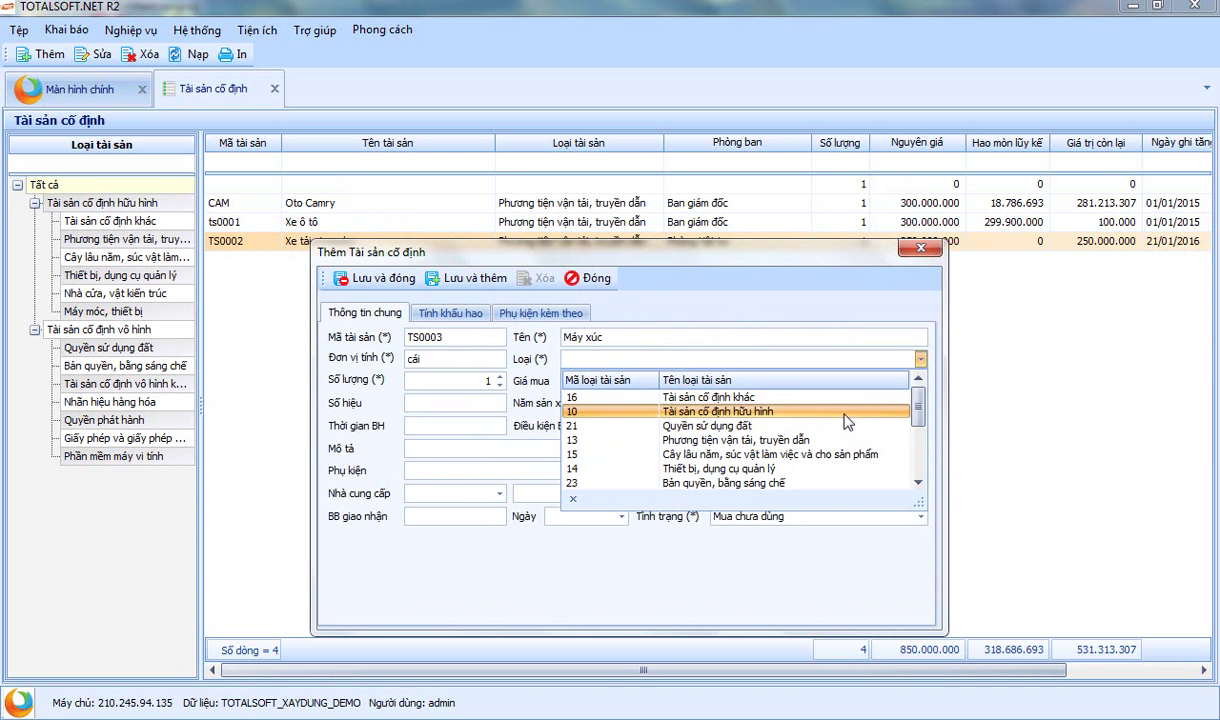
mouse_move(920, 414)
mouse_down()
mouse_move(921, 433)
mouse_move(920, 415)
mouse_up()
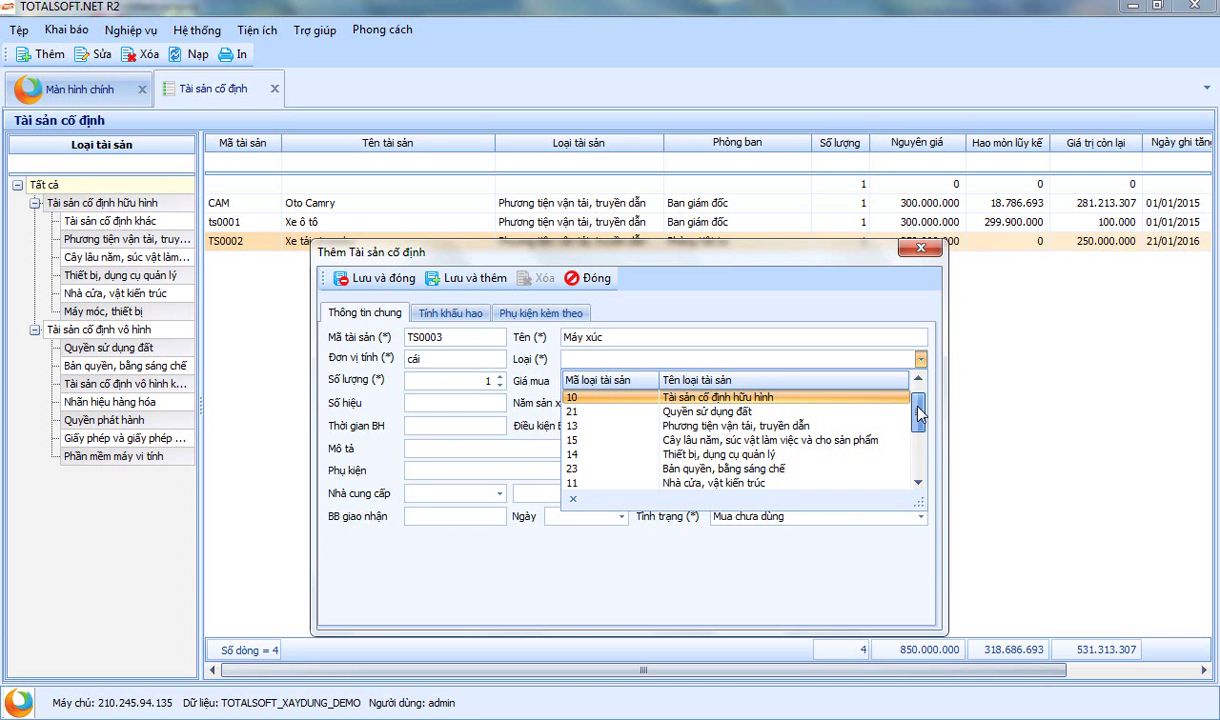
drag(919, 415, 916, 456)
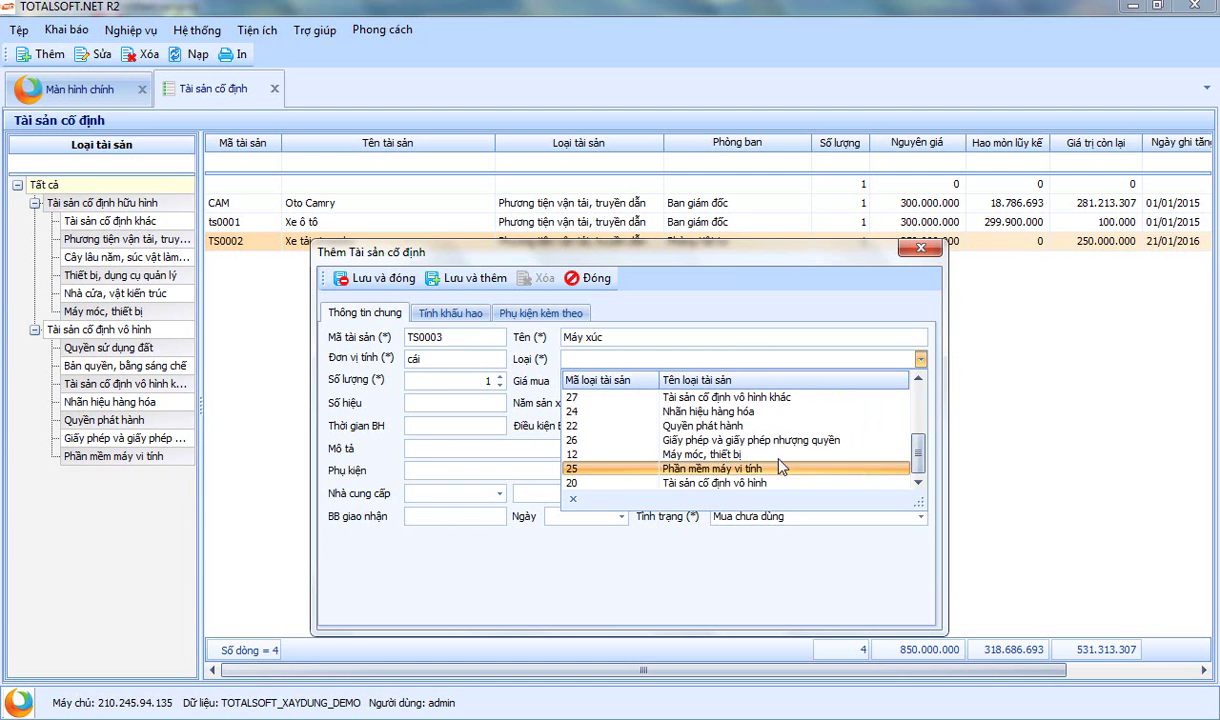
click(757, 456)
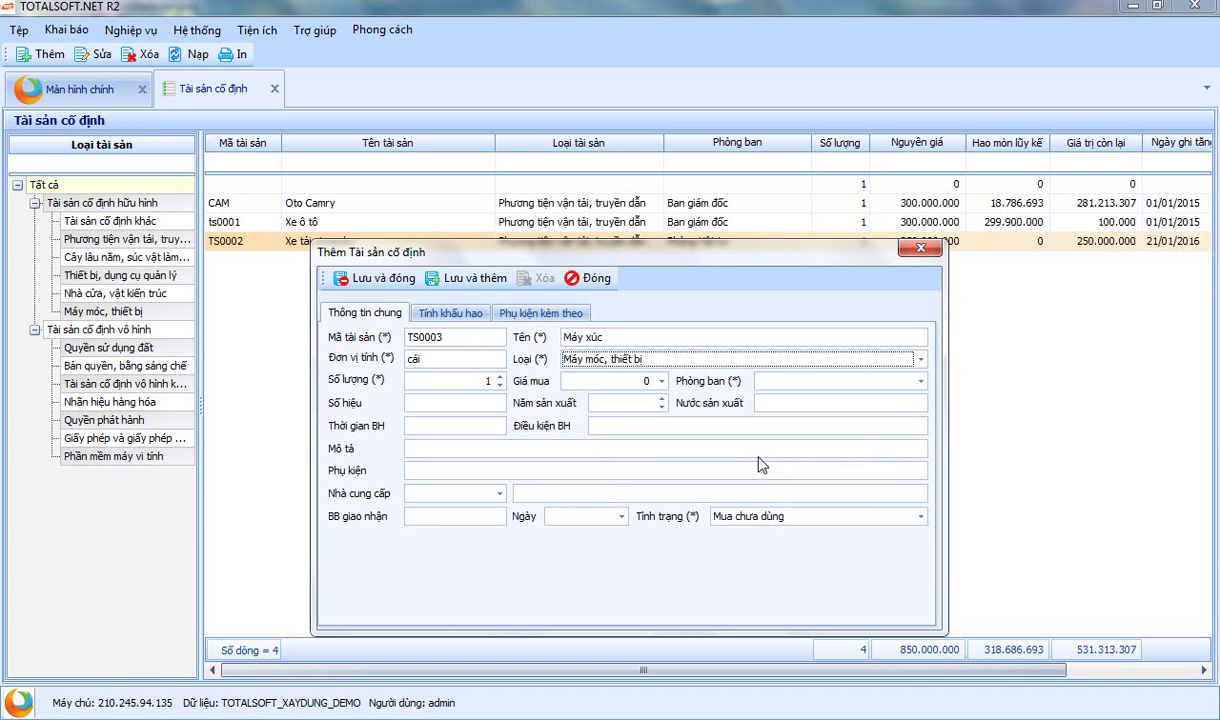
- Set the asset's purchase price (Giá mua) to 500.000.000 and its department to "Phòng kế toán"
click(432, 381)
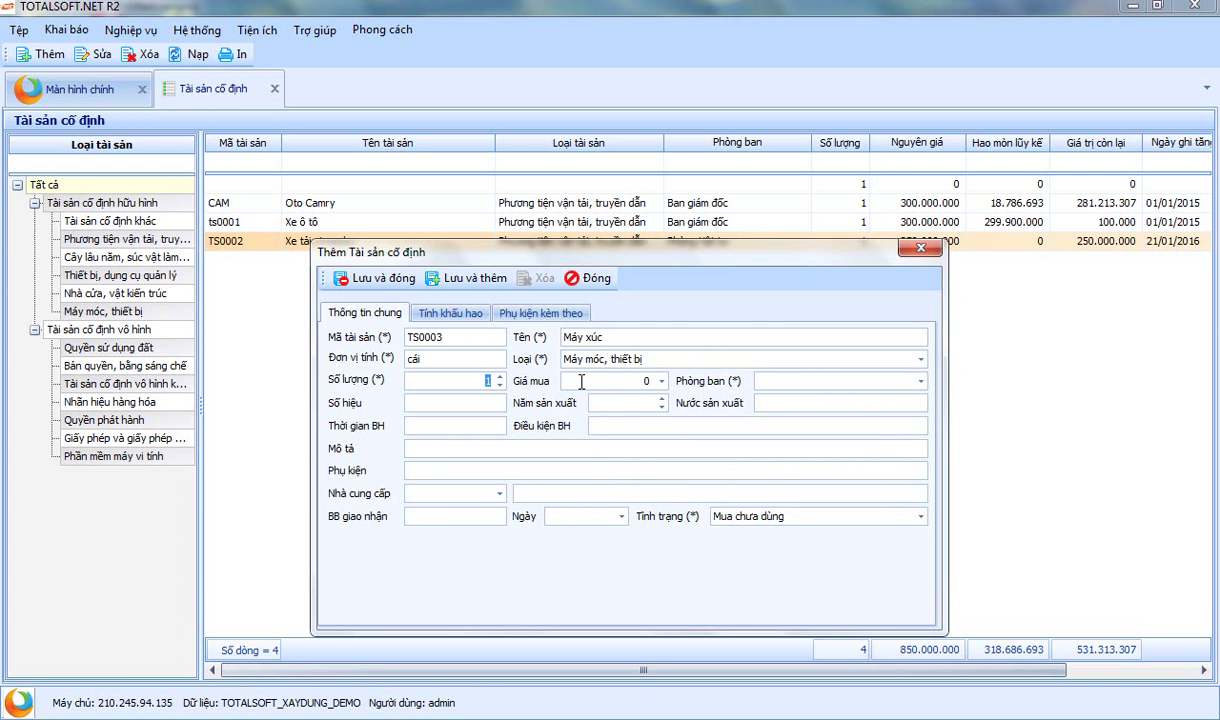
click(632, 381)
text(500000000)
click(835, 381)
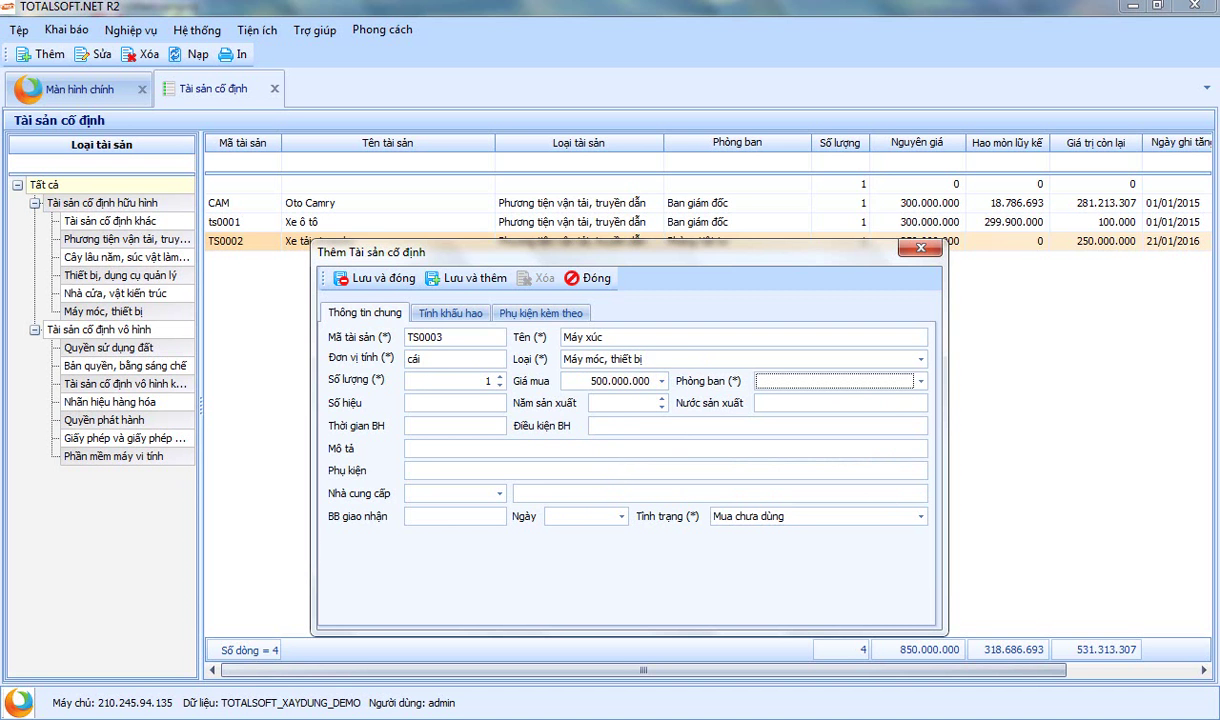
click(838, 382)
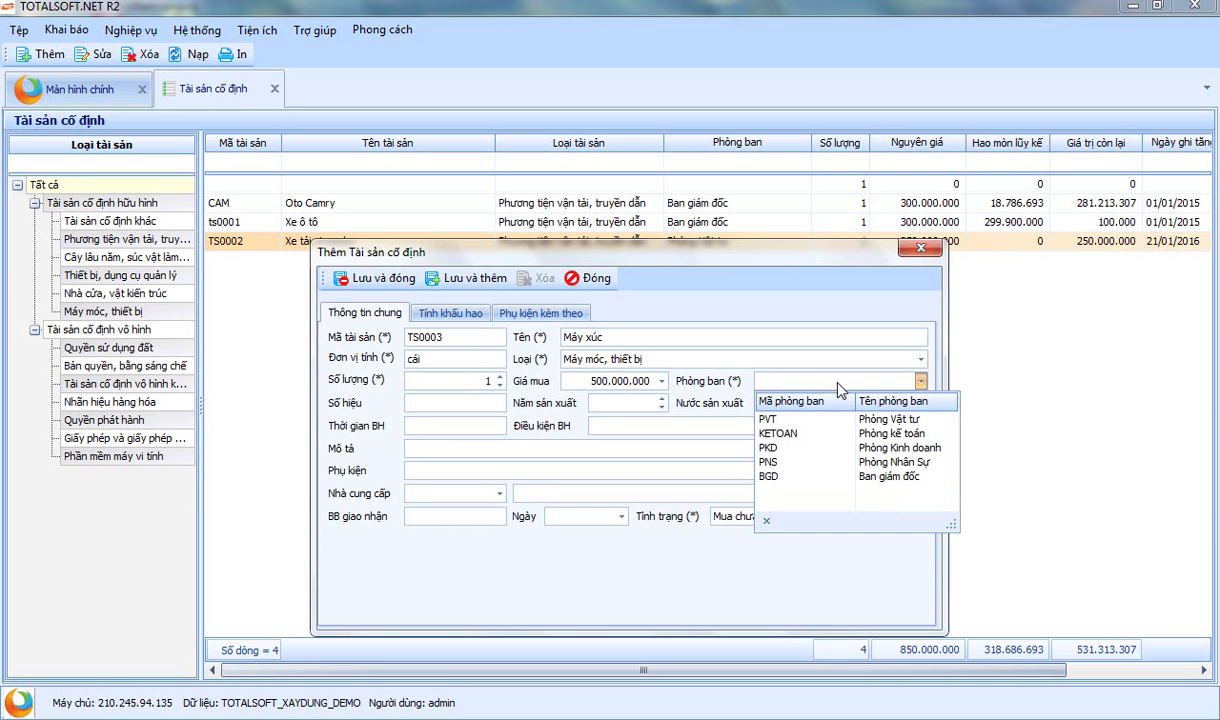
click(878, 436)
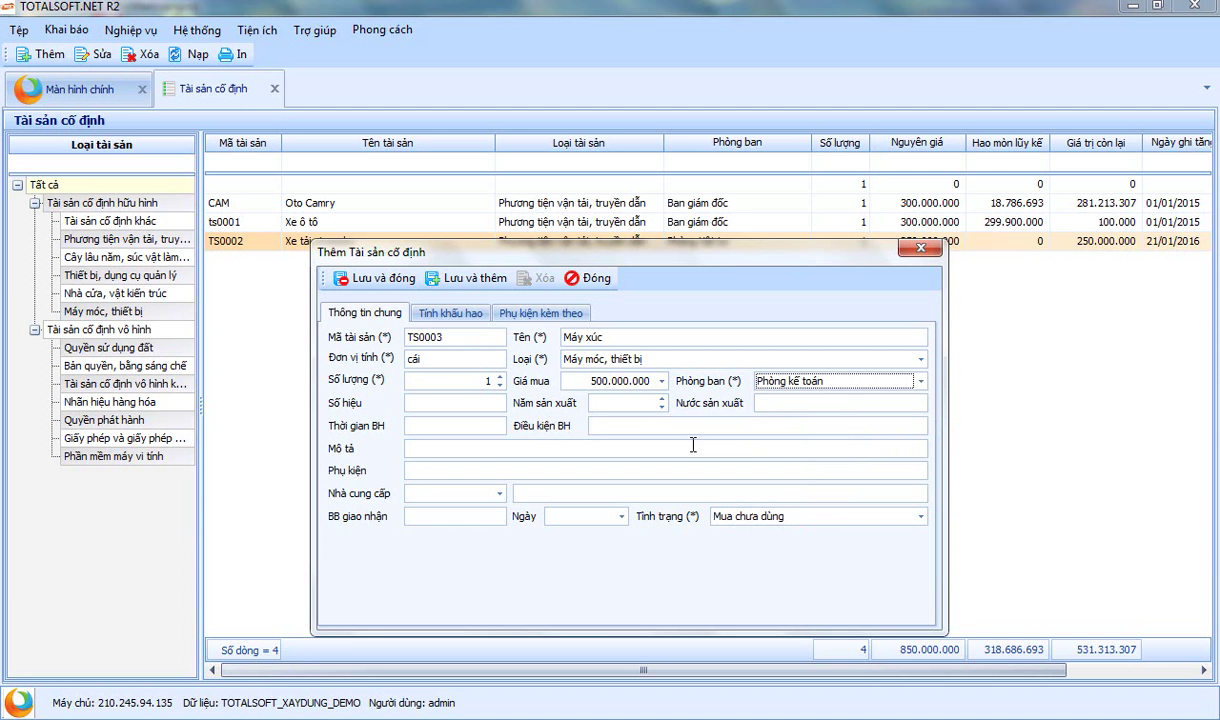
- Review the optional general fields and the status choices (Tình trạng), keeping "Mua chưa dùng" selected
click(497, 406)
click(789, 404)
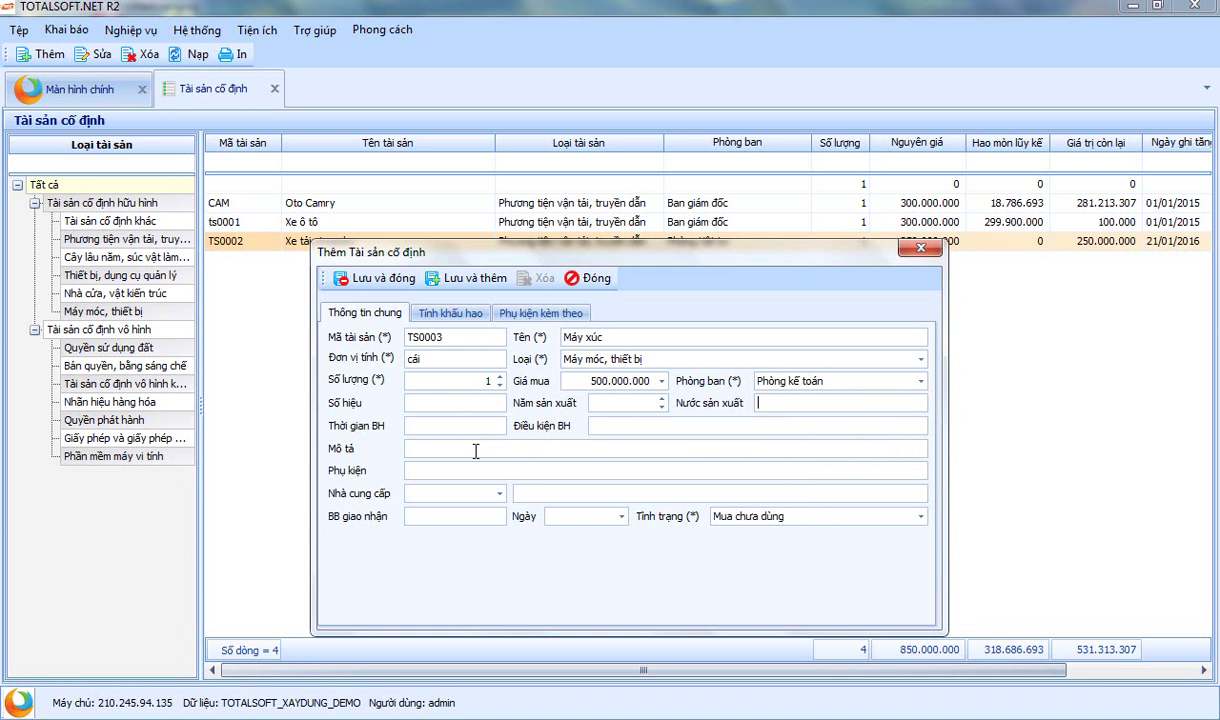
click(443, 469)
click(788, 518)
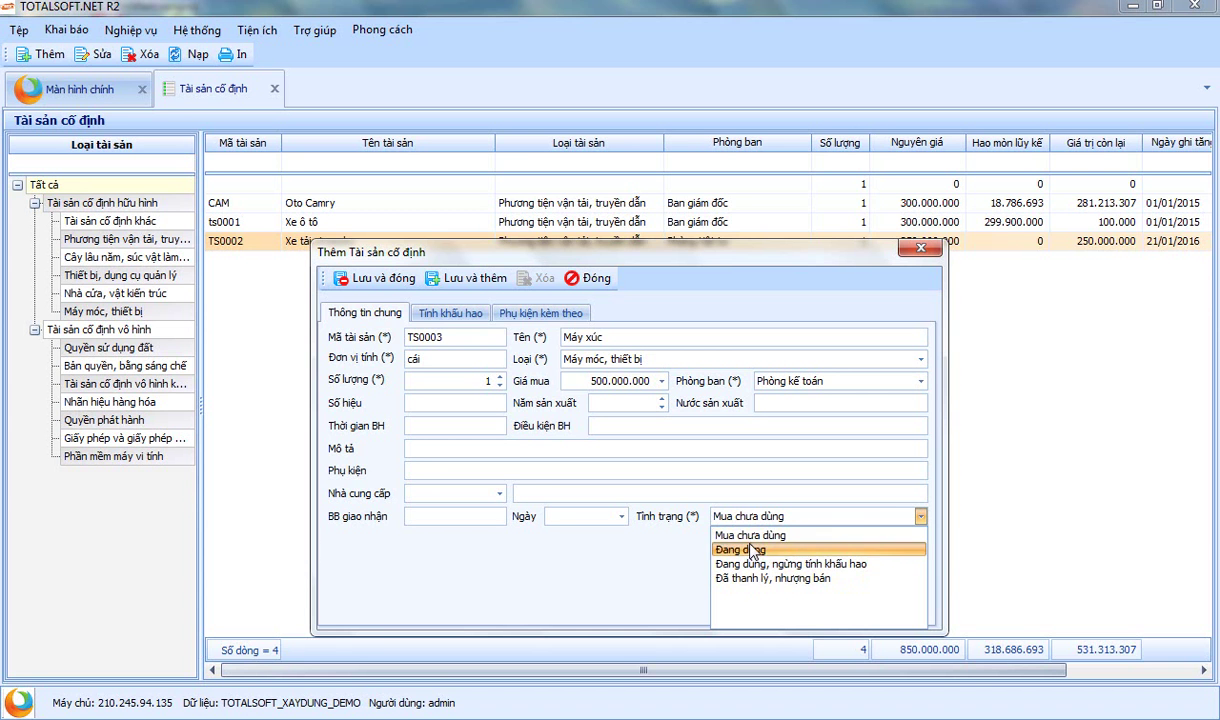
click(585, 535)
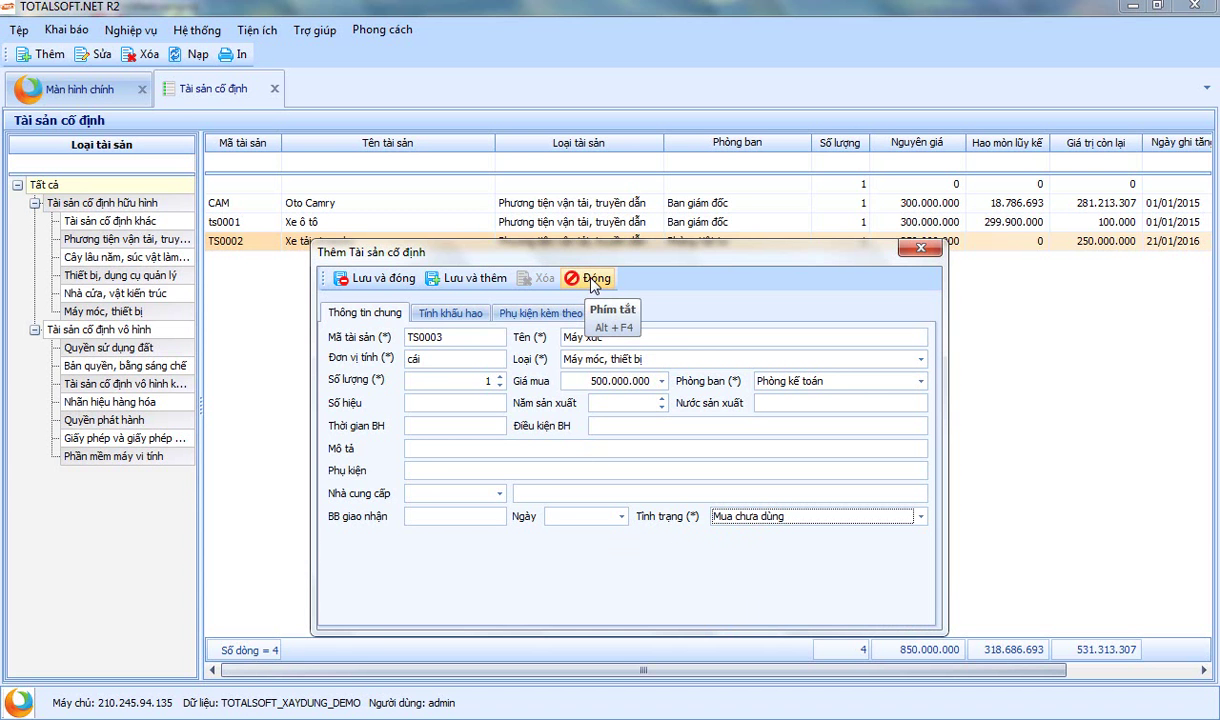
- Open the asset's depreciation details (Tính khấu hao) and review the date fields, leaving them blank
click(452, 314)
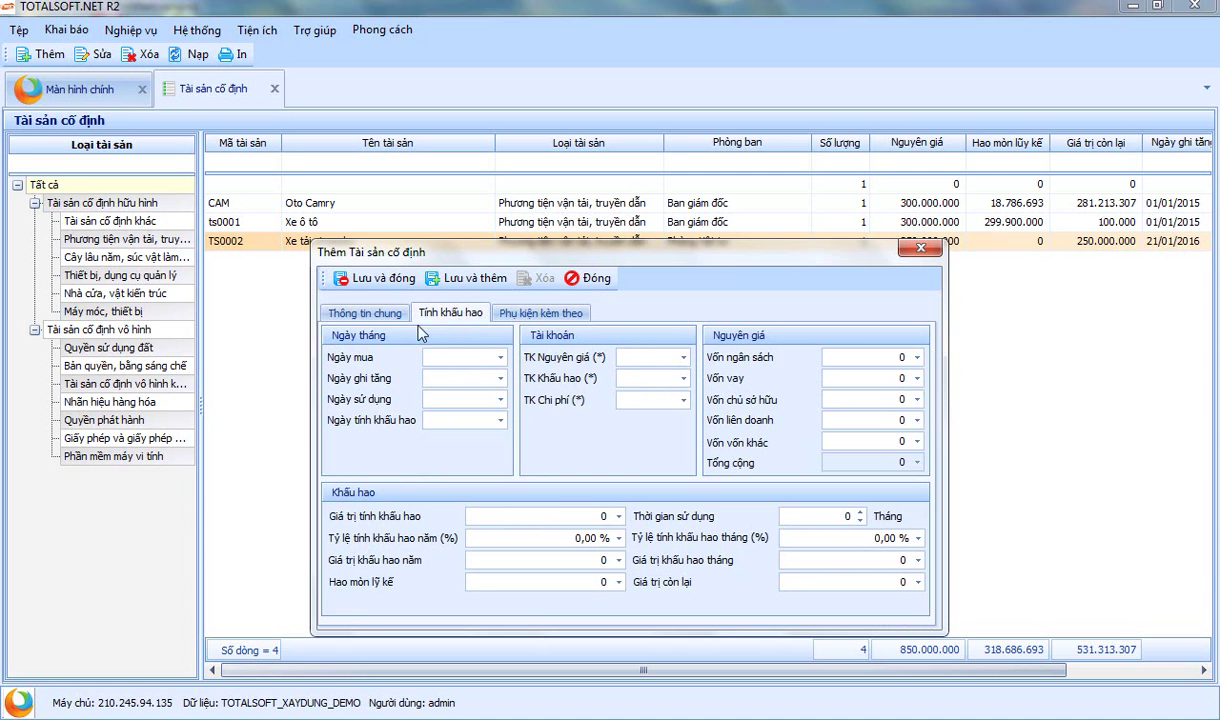
click(450, 357)
drag(600, 254, 561, 266)
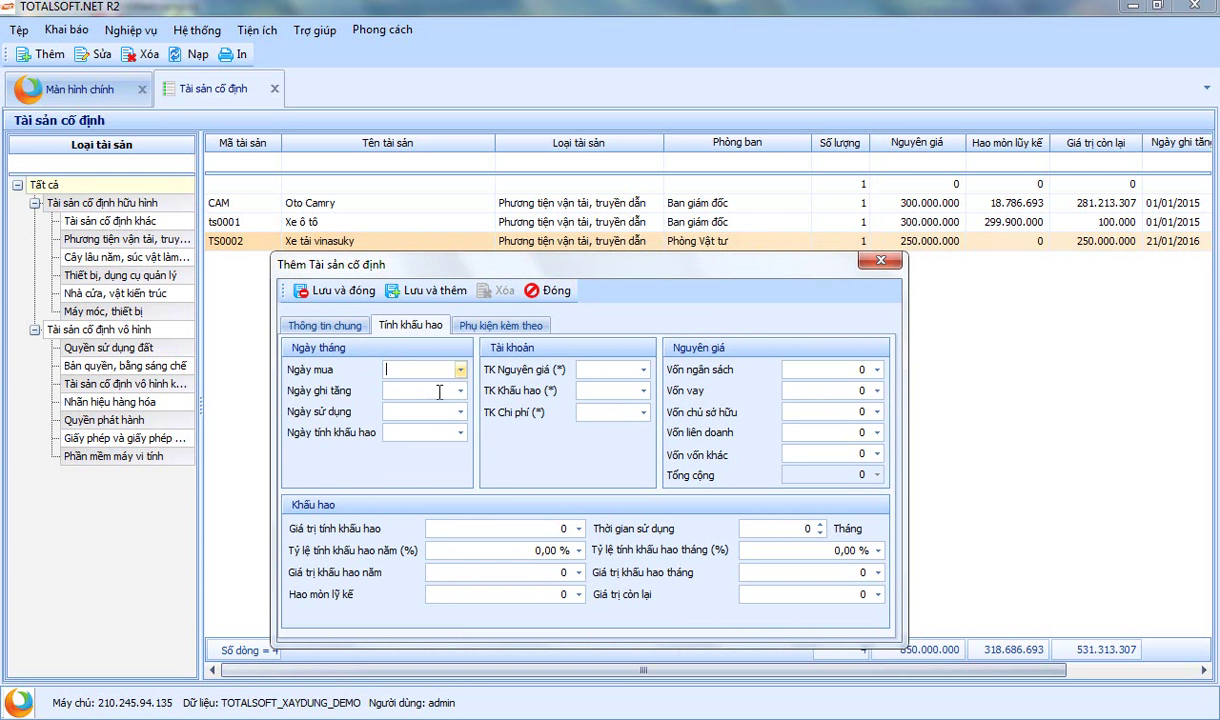
click(406, 390)
click(395, 411)
drag(533, 256, 565, 218)
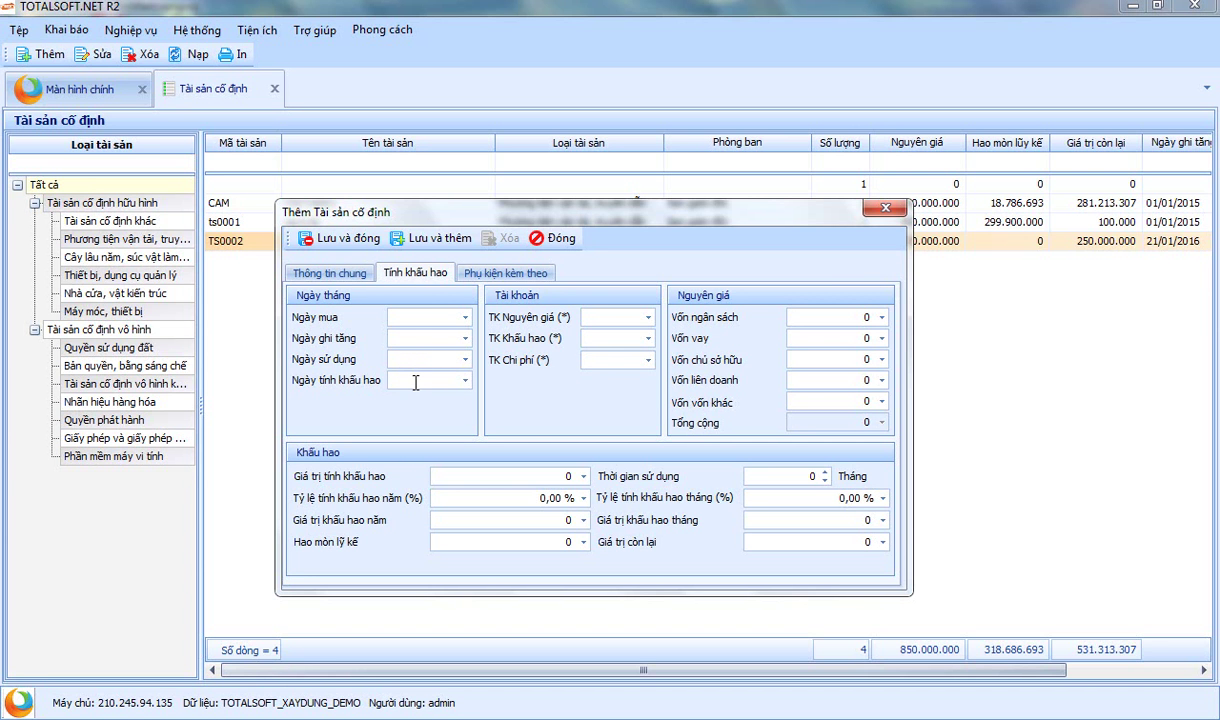
- Set the original cost account (TK Nguyên giá) to 2112 and the depreciation account (TK Khấu hao) to 21412
click(594, 320)
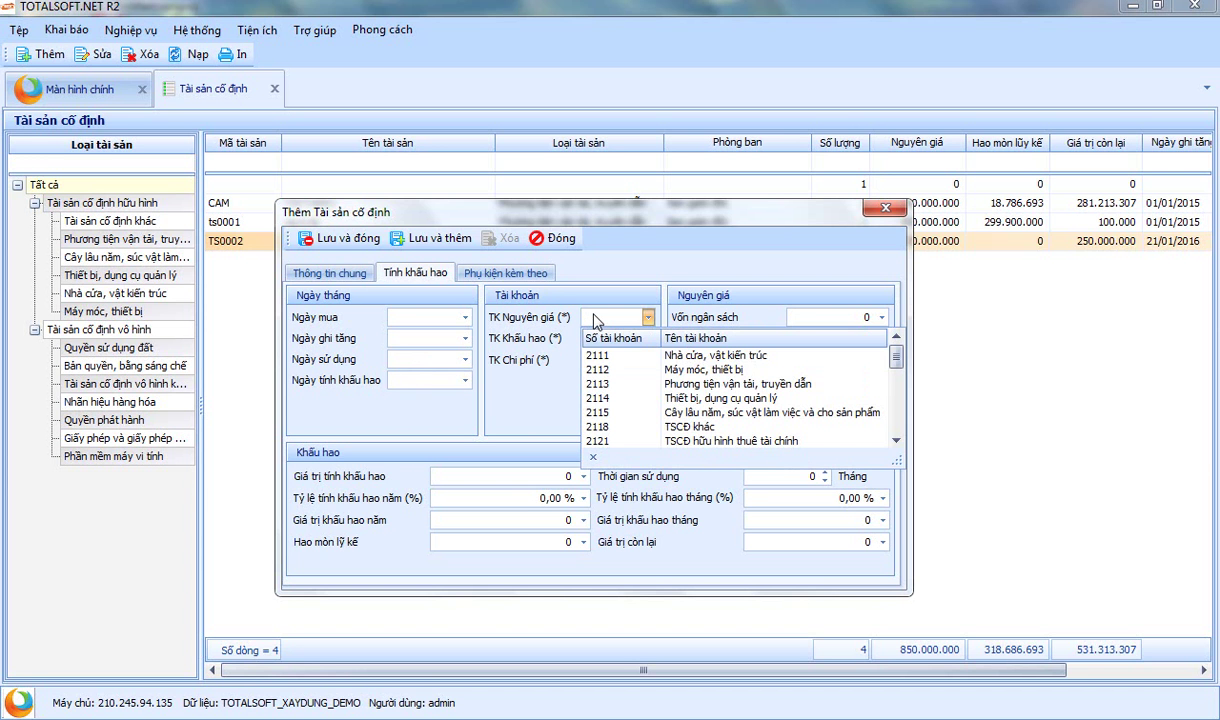
click(620, 371)
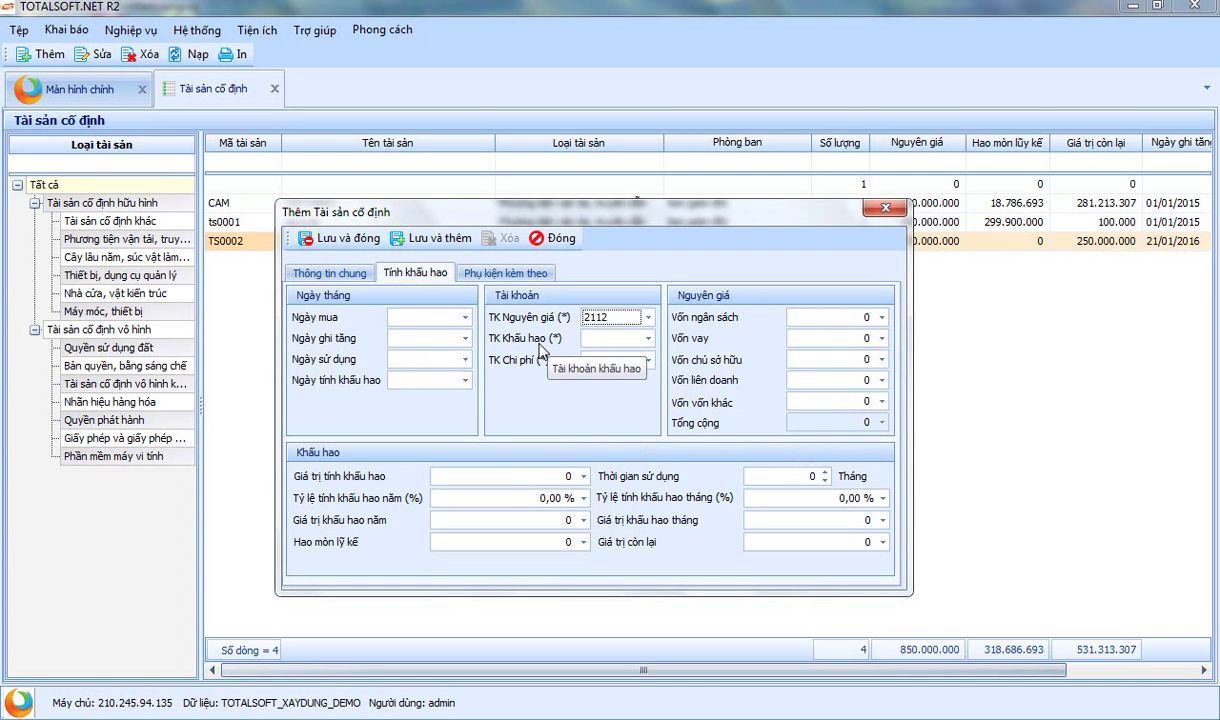
click(624, 339)
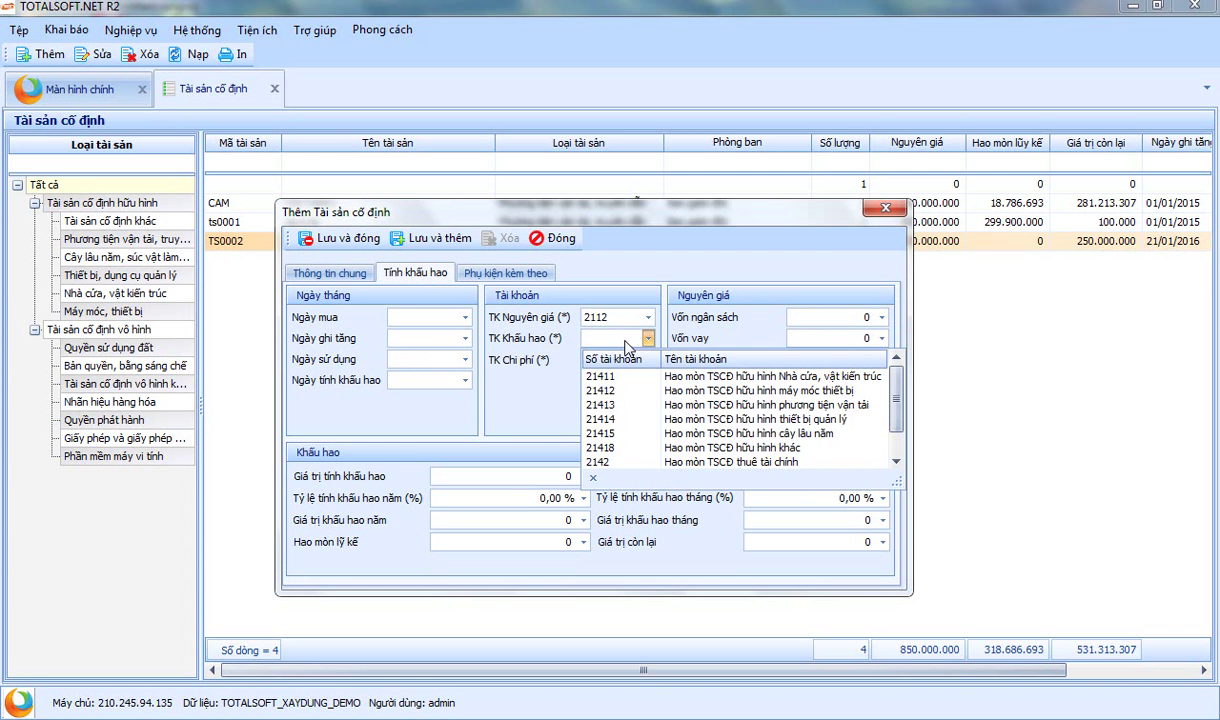
click(624, 397)
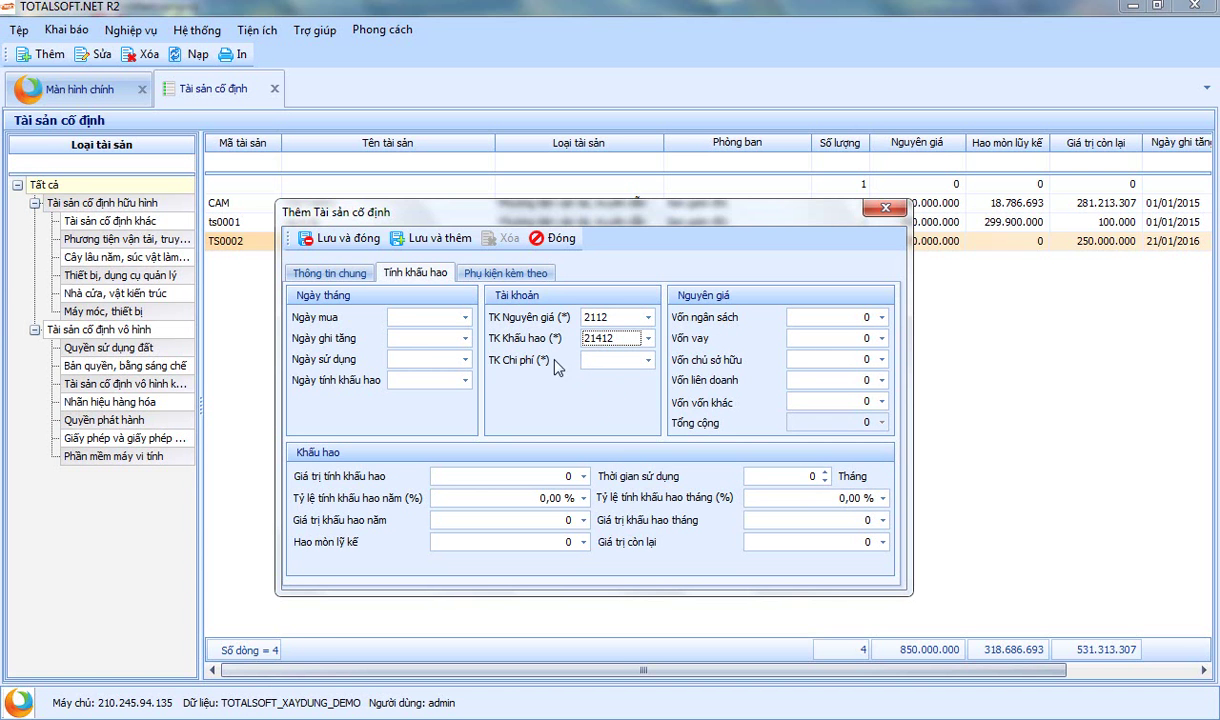
- Look through the available expense accounts and set TK Chi phí to 1541
click(646, 360)
scroll(665, 440, down, 5)
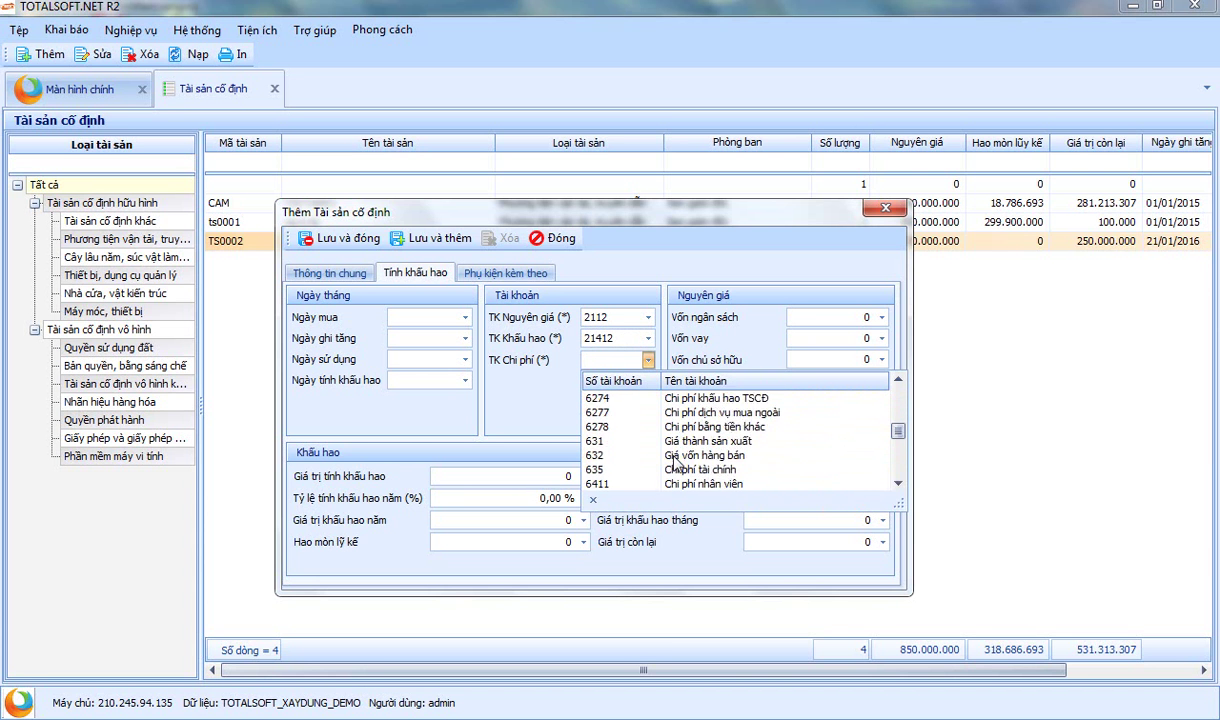
scroll(673, 450, up, 3)
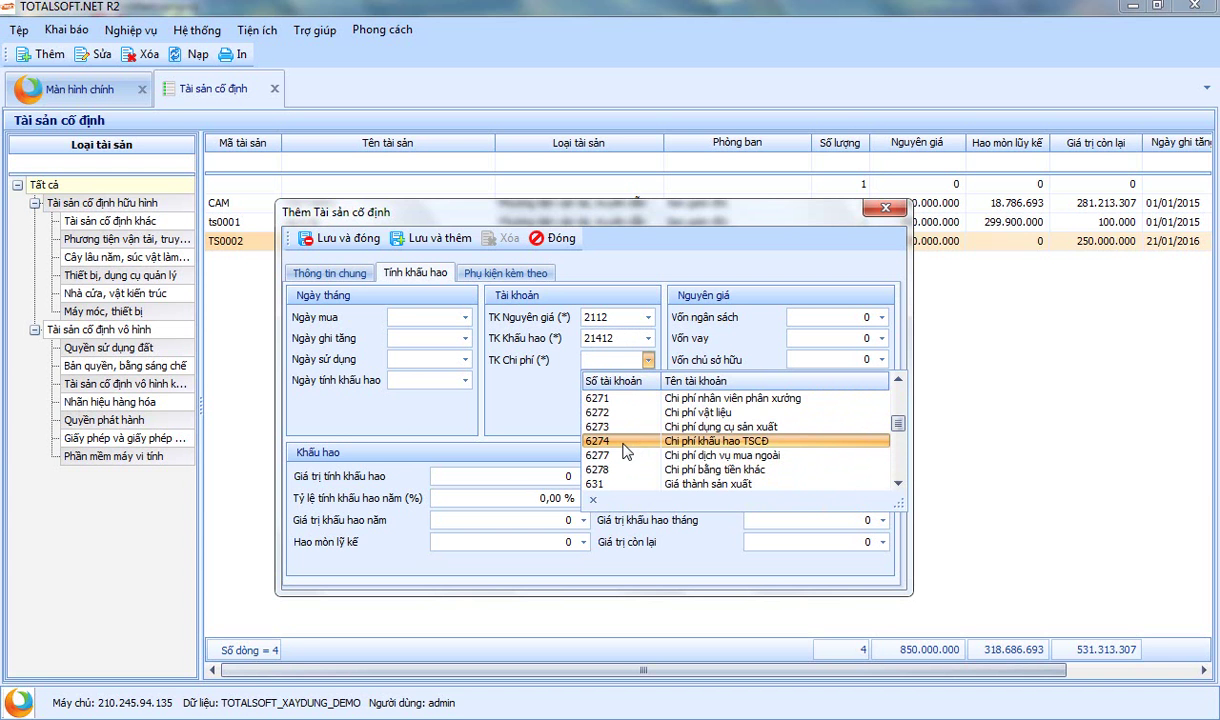
scroll(624, 452, up, 3)
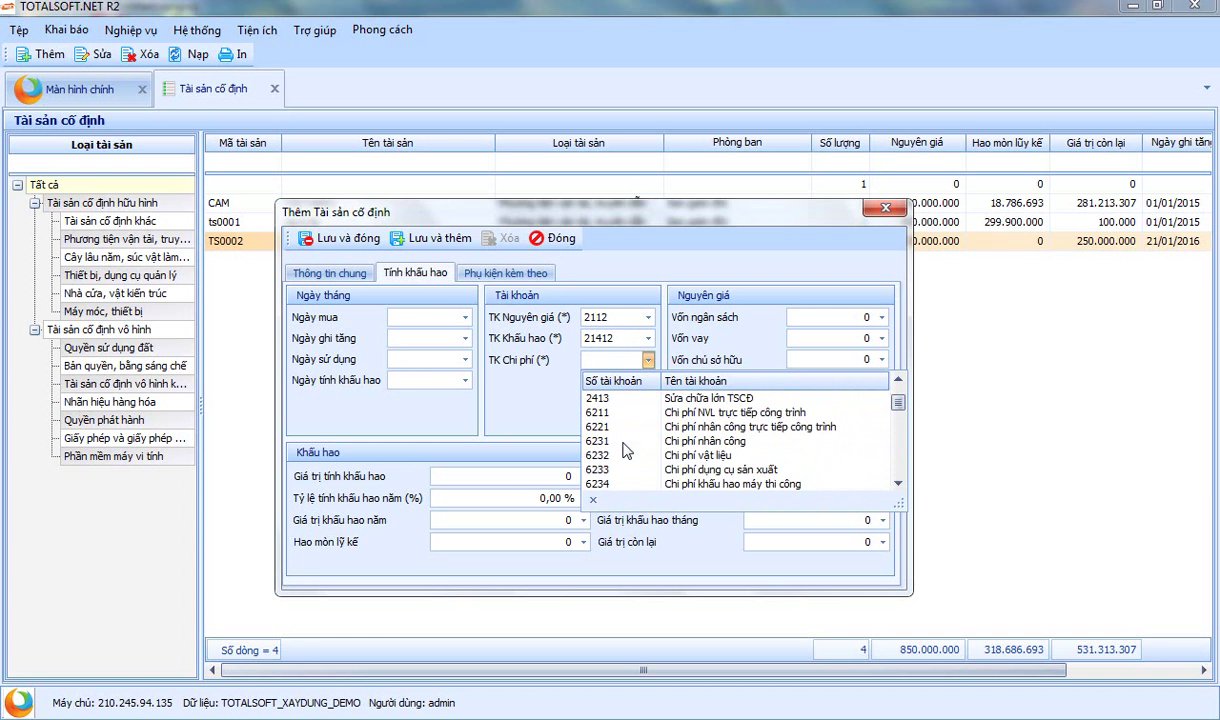
scroll(623, 448, up, 1)
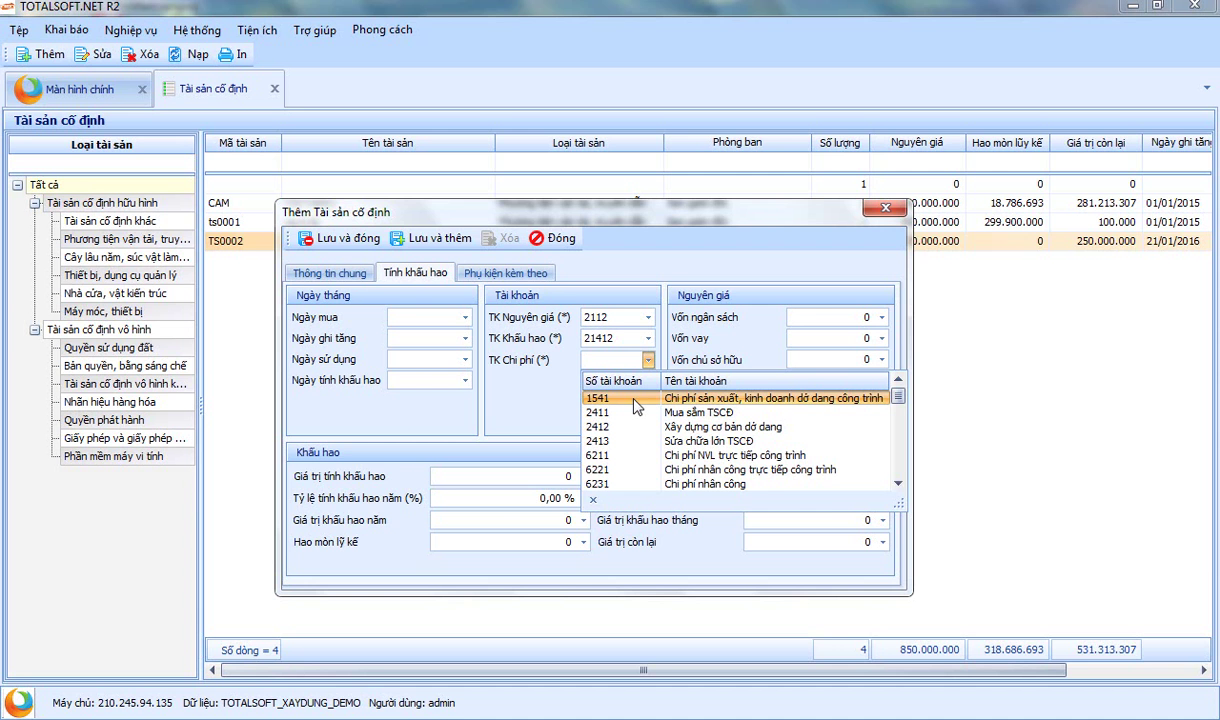
click(633, 399)
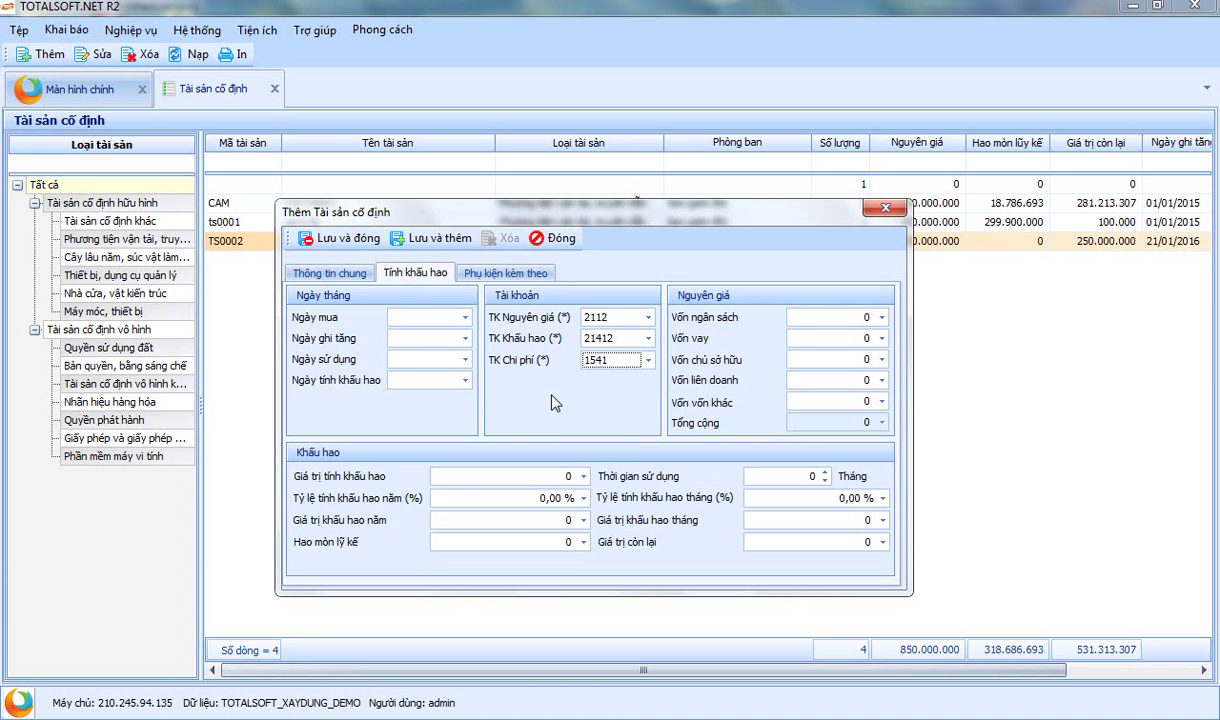
- Enter 500.000.000 as the owner's equity (Vốn chủ sở hữu) portion of the original cost
click(858, 318)
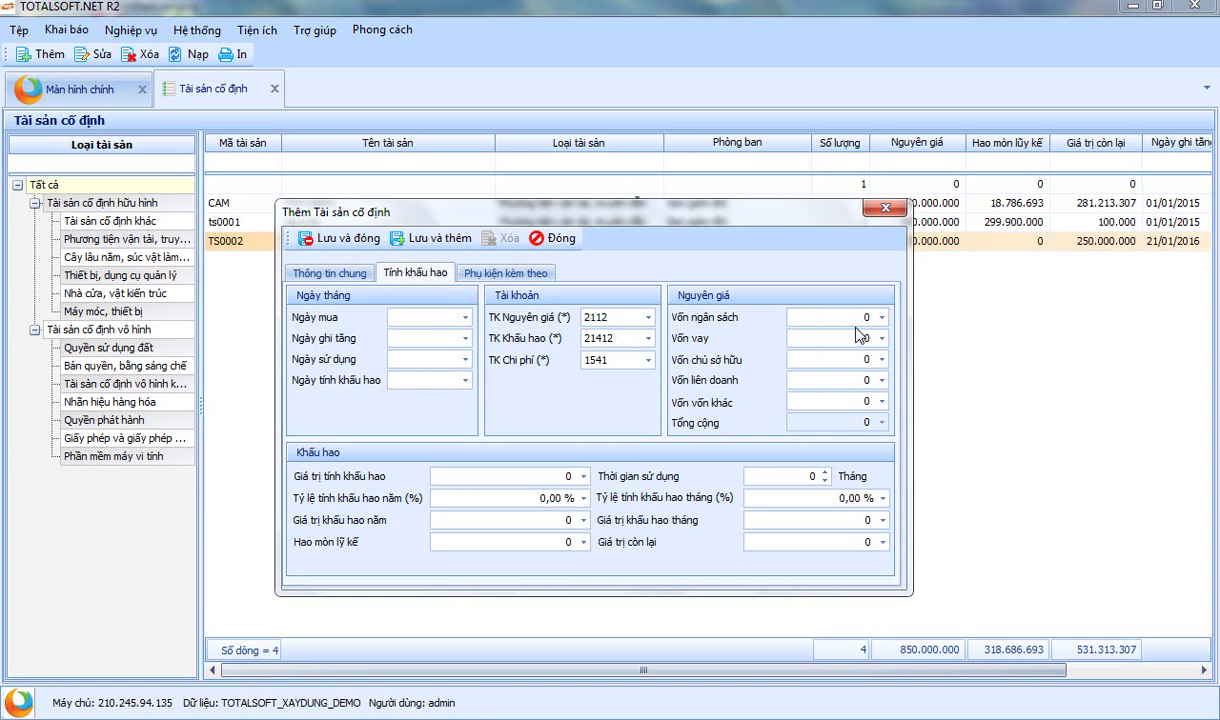
click(790, 359)
text(500.000.000)
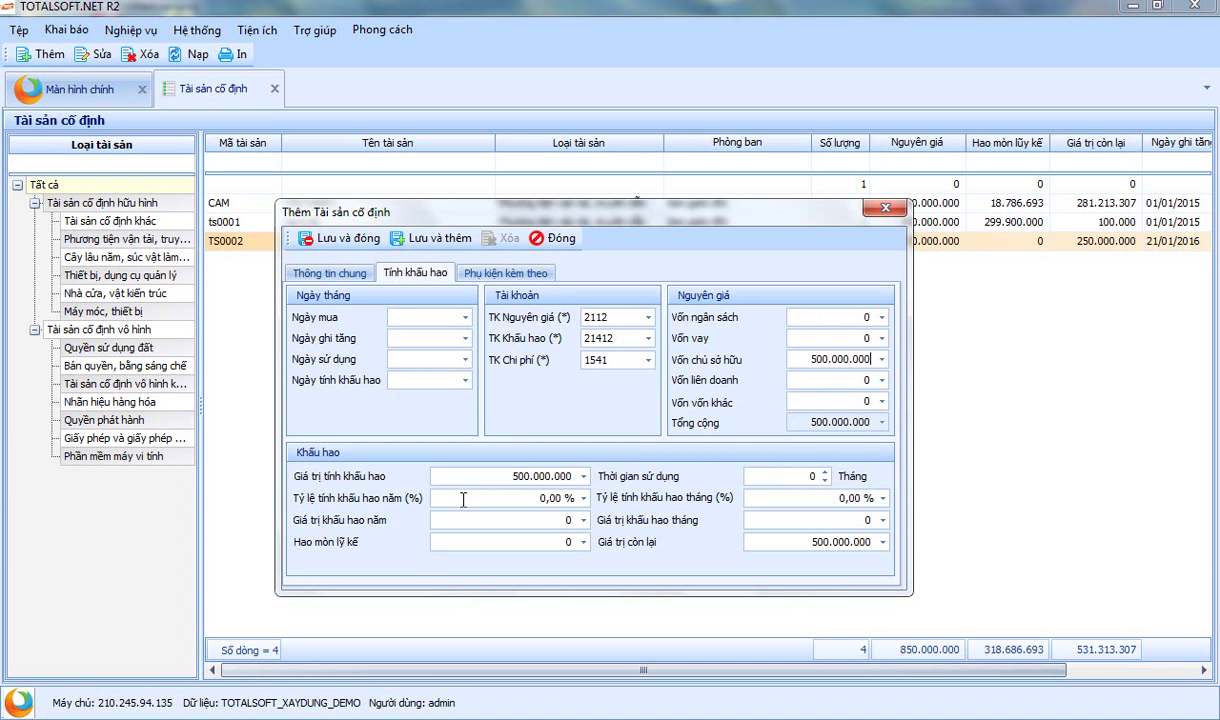
- Set the asset's useful life (Thời gian sử dụng) to 120 months
click(578, 499)
drag(506, 477, 583, 482)
click(762, 477)
text(12)
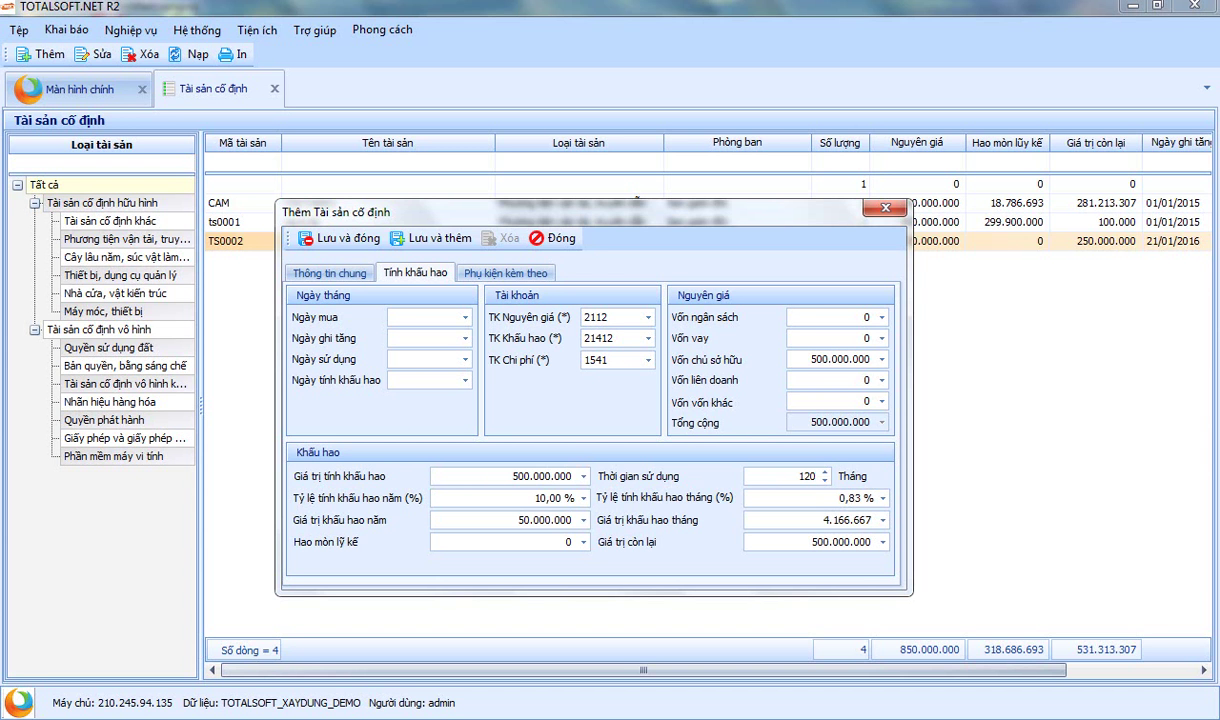
- Review the yearly and monthly depreciation rates and amounts calculated for the asset
key(Tab)
key(Tab)
key(Tab)
key(Tab)
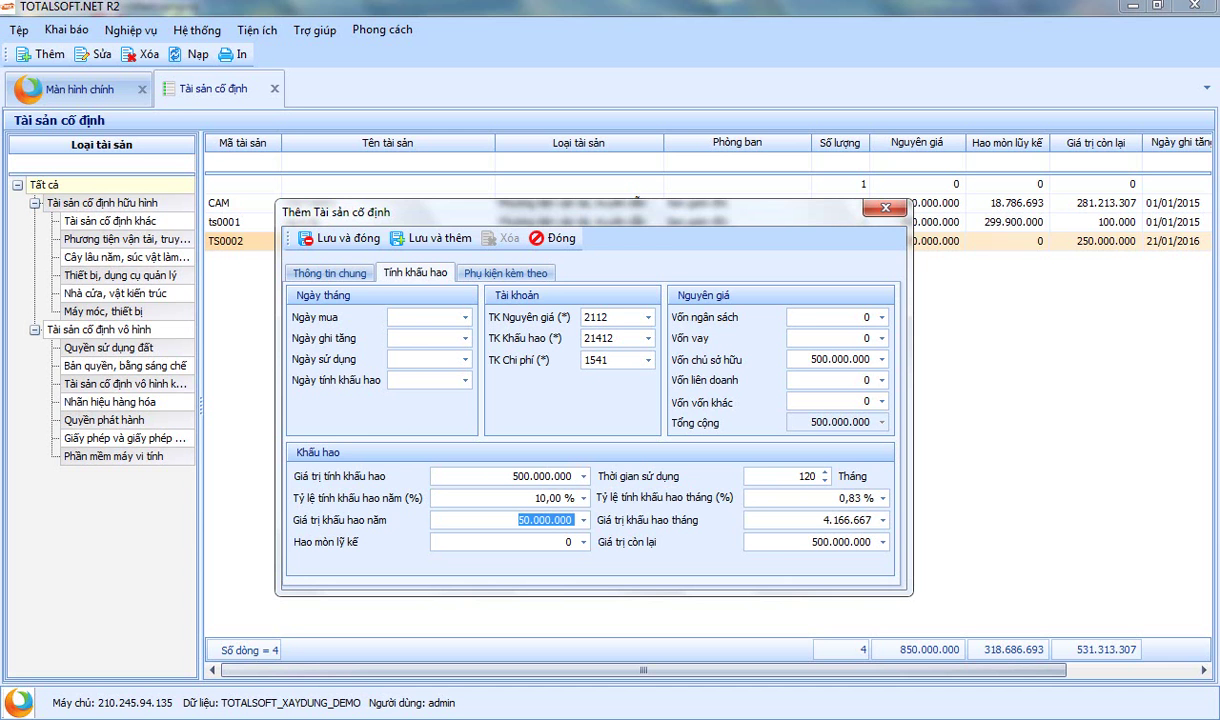
key(Tab)
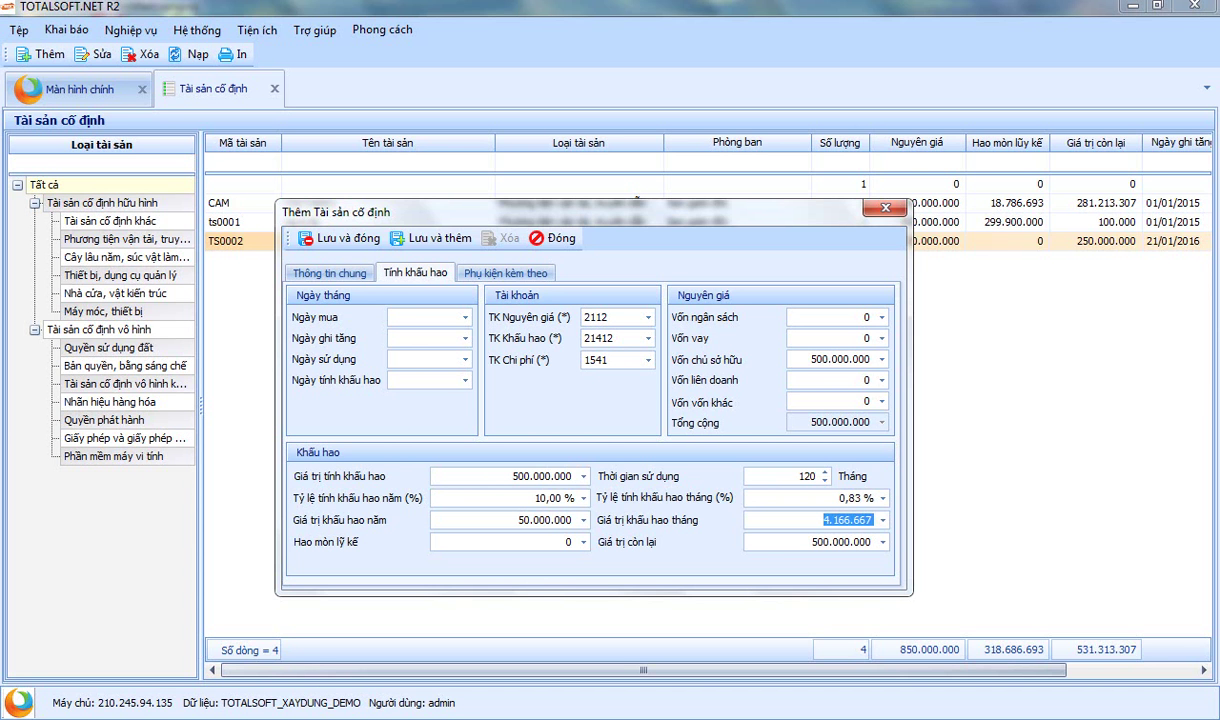
click(478, 520)
- Check the available status options (Tình trạng) in the general information and the accumulated depreciation field (Hao mòn lũy kế) in the depreciation settings
click(326, 272)
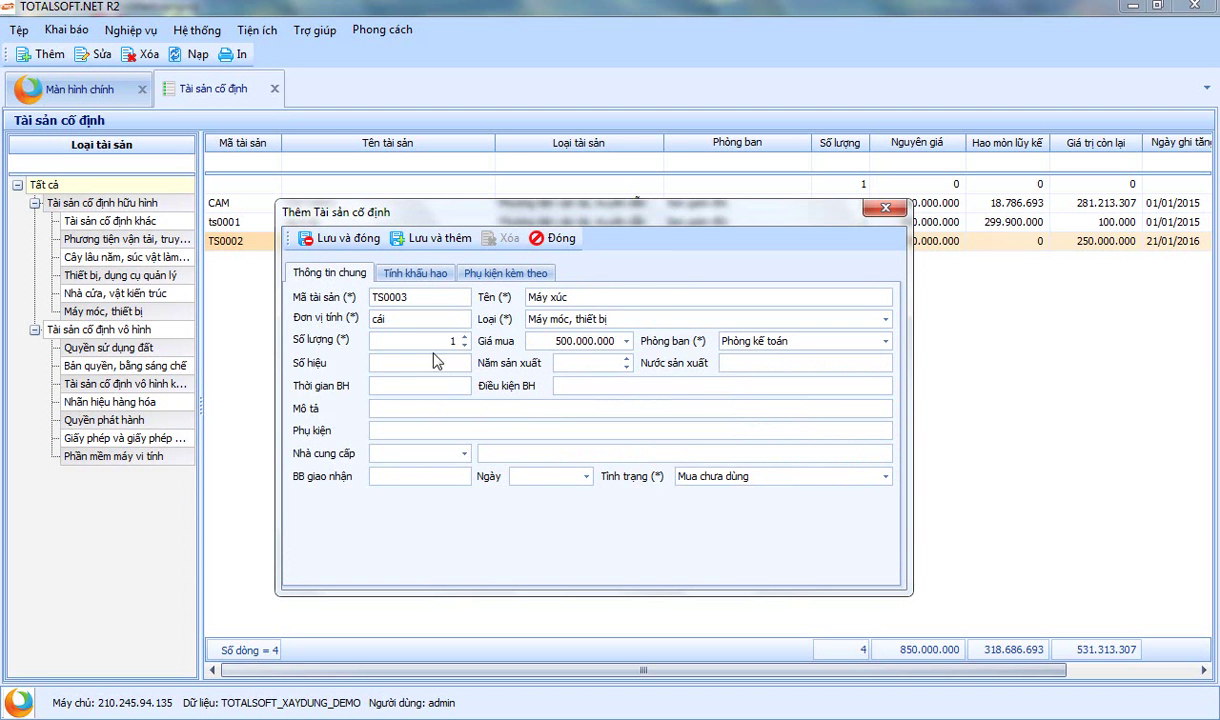
click(745, 484)
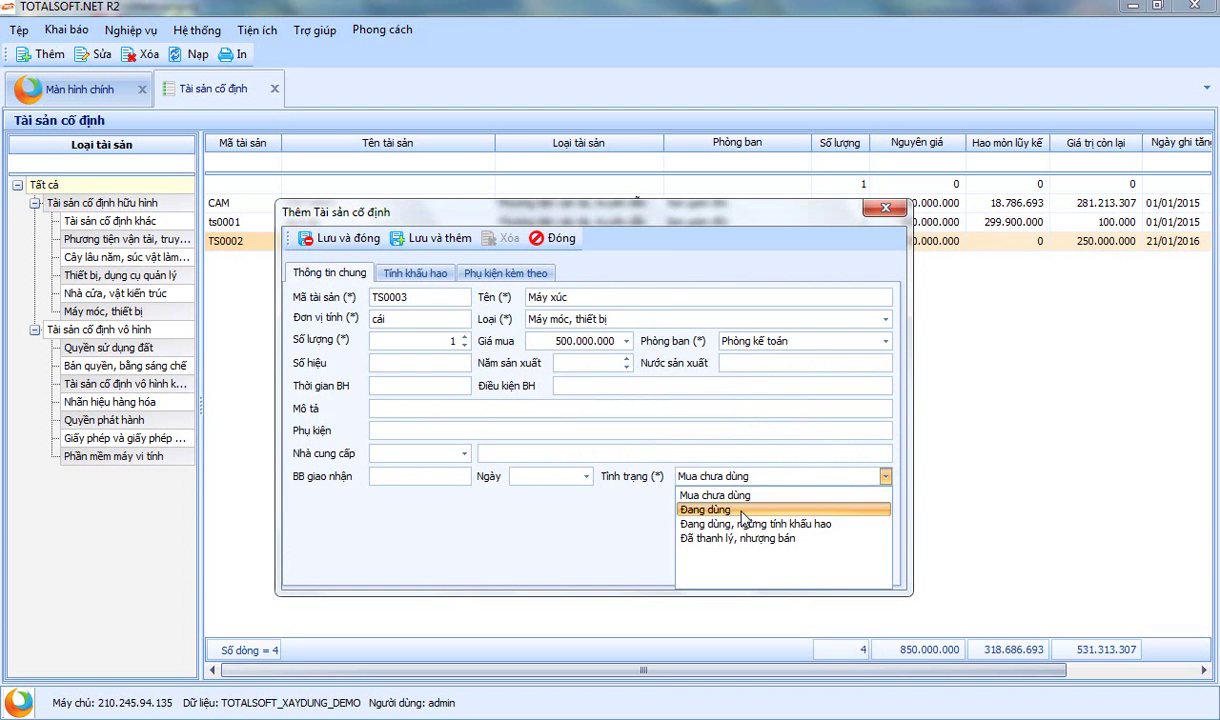
click(410, 270)
click(566, 542)
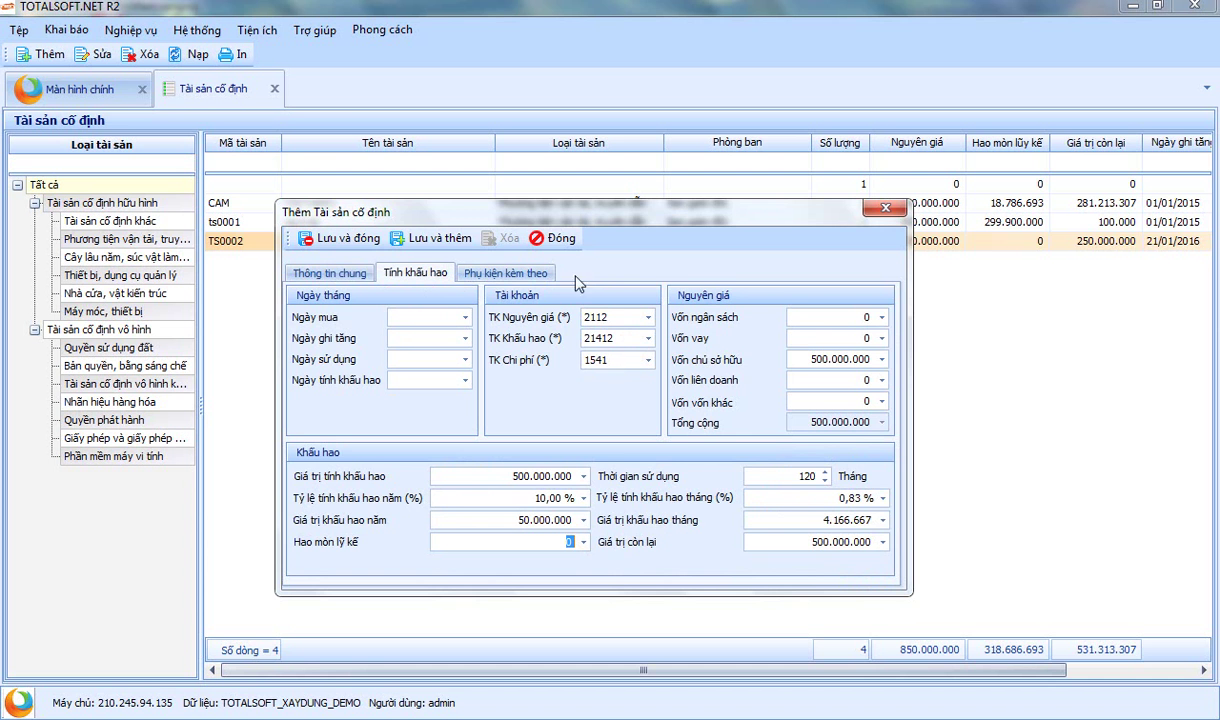
- Examine the name, unit, quantity and value fields for the asset's attached accessories (Phụ kiện kèm theo)
mouse_move(558, 215)
mouse_down()
mouse_move(545, 228)
mouse_move(573, 218)
mouse_up()
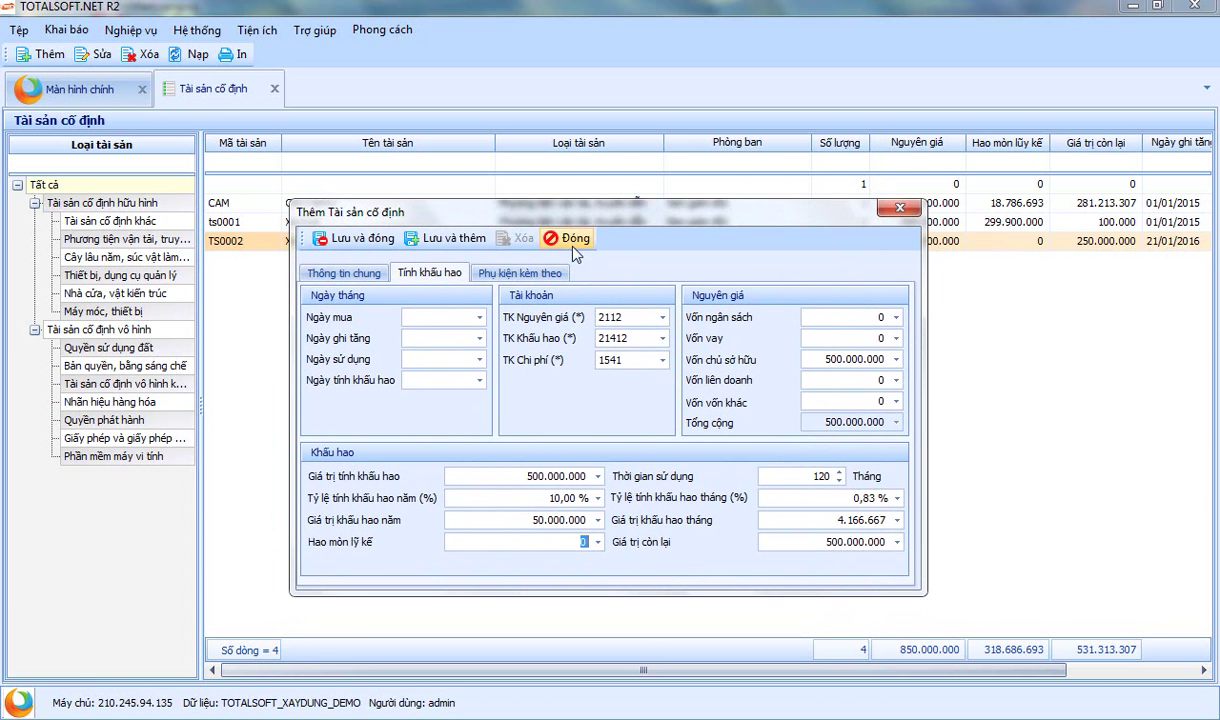
click(518, 279)
click(461, 311)
click(708, 316)
key(Tab)
click(620, 314)
click(510, 318)
click(690, 314)
click(805, 312)
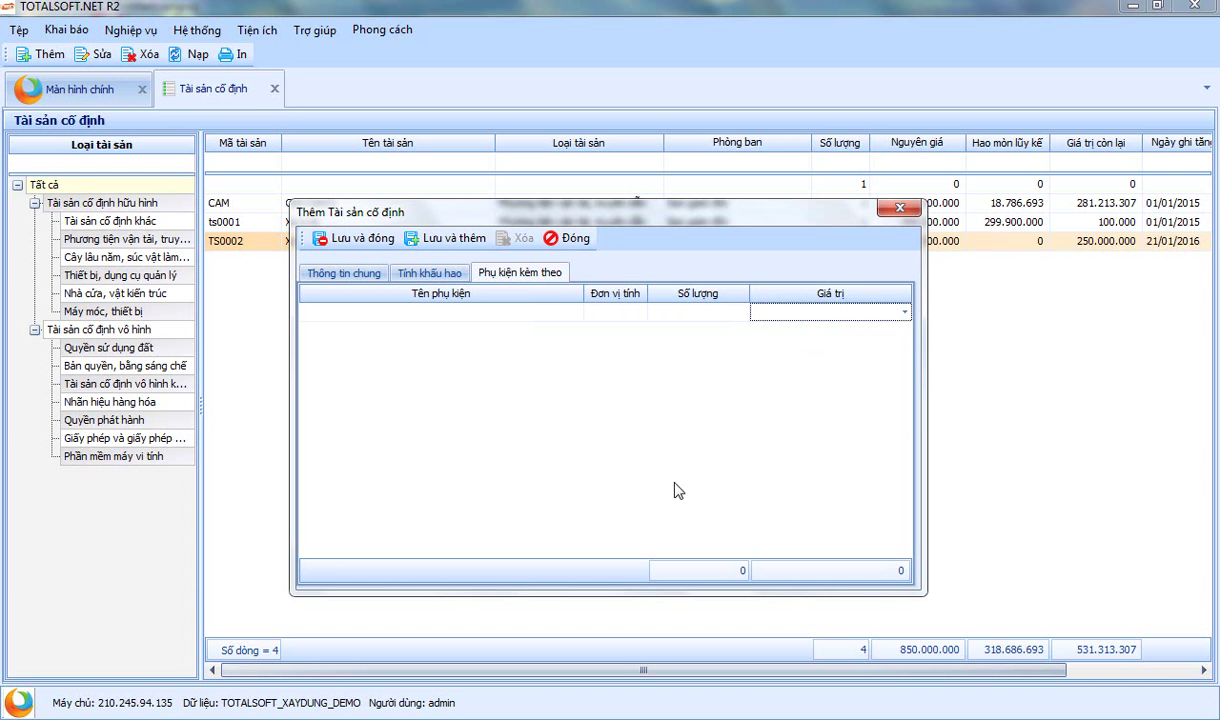
- Return to the asset's general information, save the new asset TS0003 and close its form
click(344, 276)
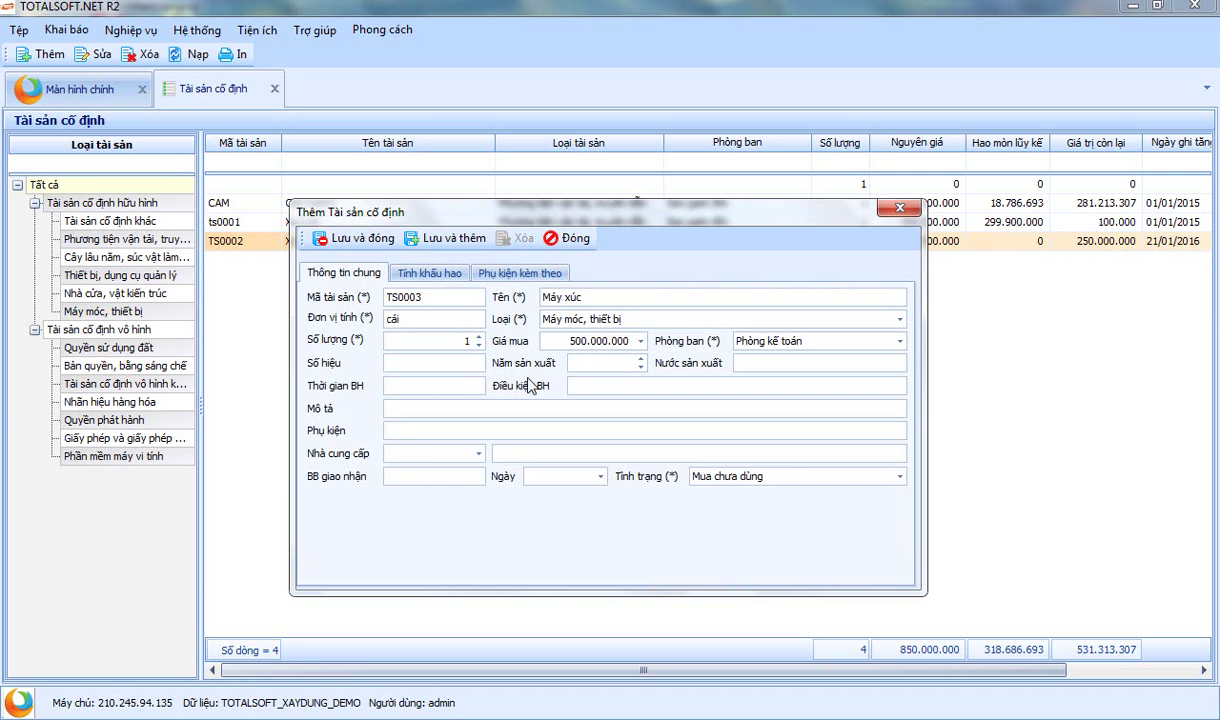
click(326, 240)
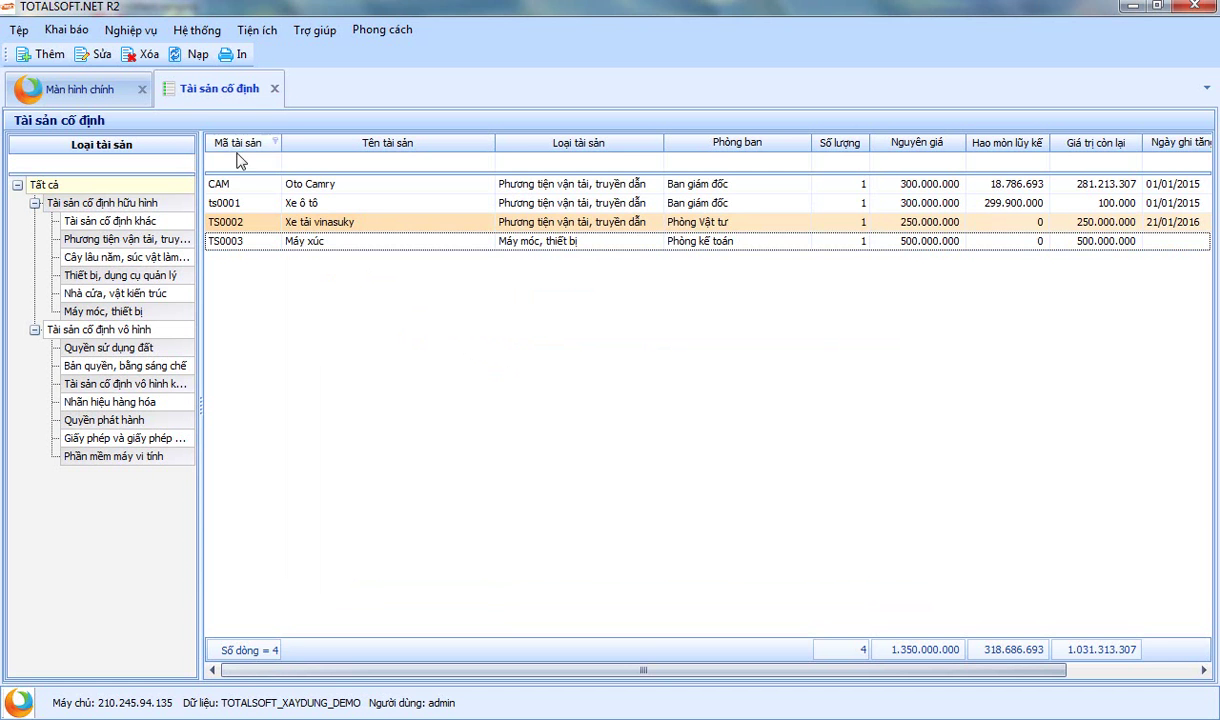
- Filter the fixed asset list by Phương tiện vận tải, truyền dẫn and by Máy móc, thiết bị
click(100, 240)
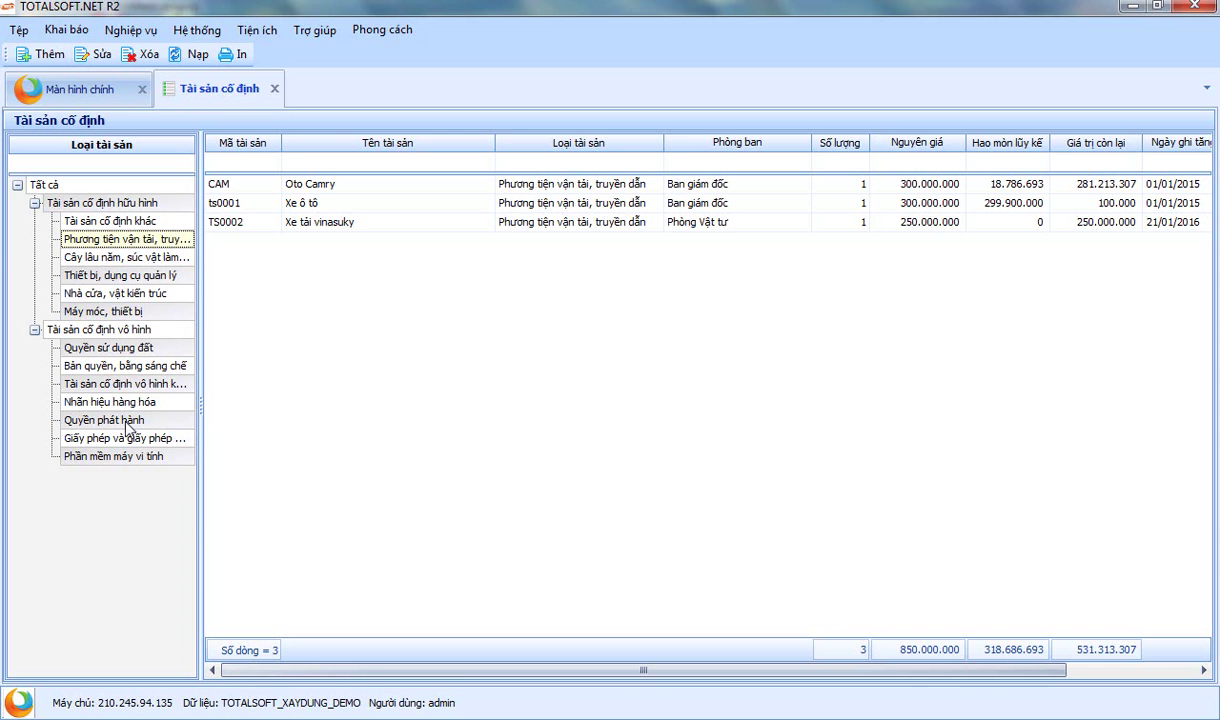
click(119, 316)
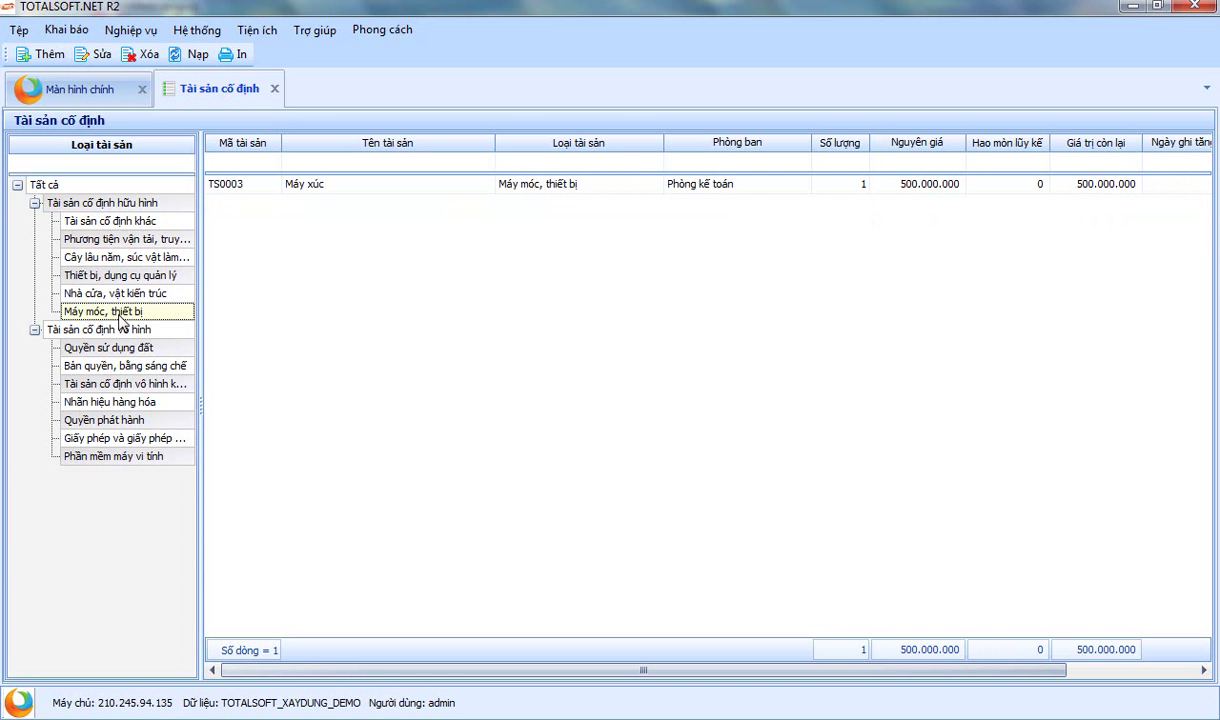